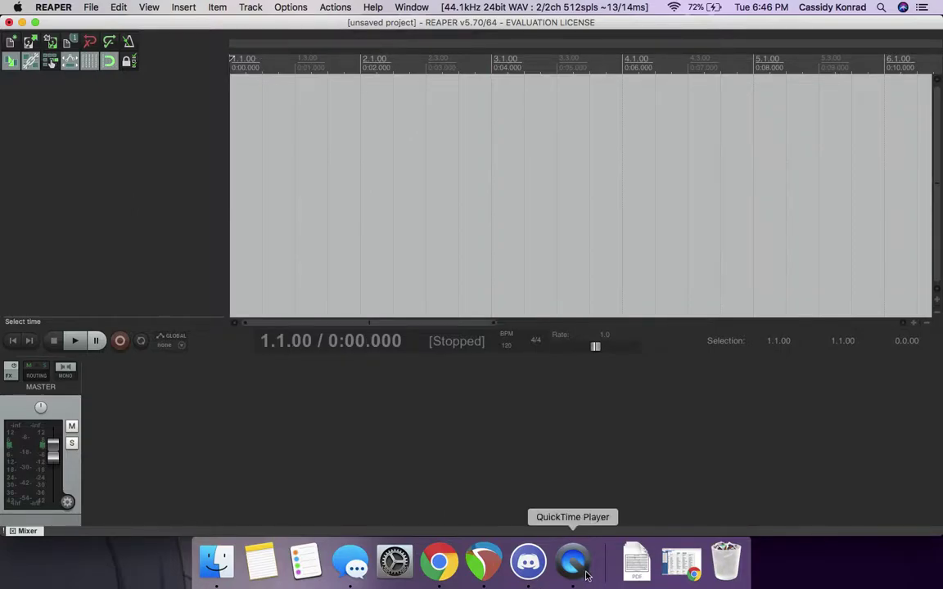
click(577, 568)
right_click(577, 568)
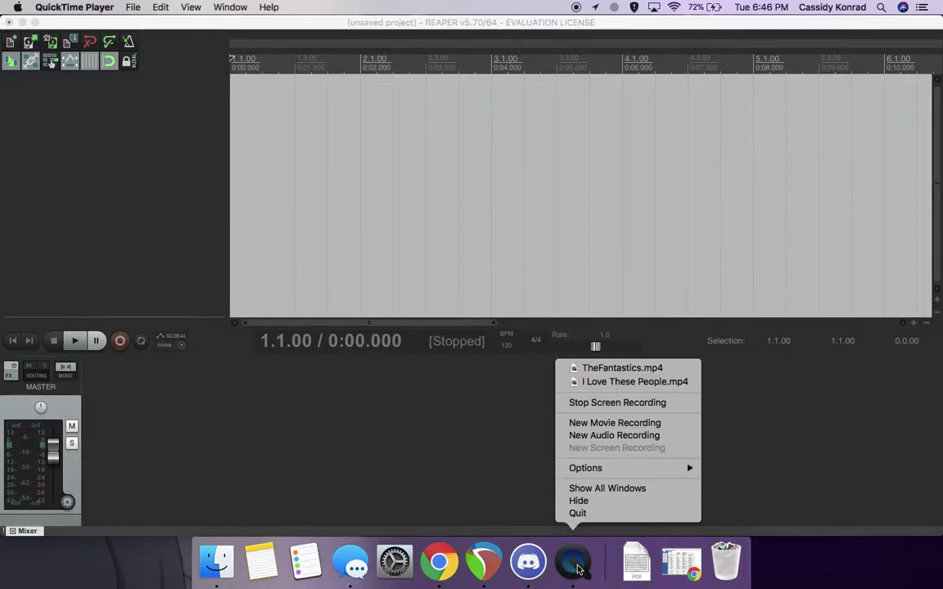
click(340, 407)
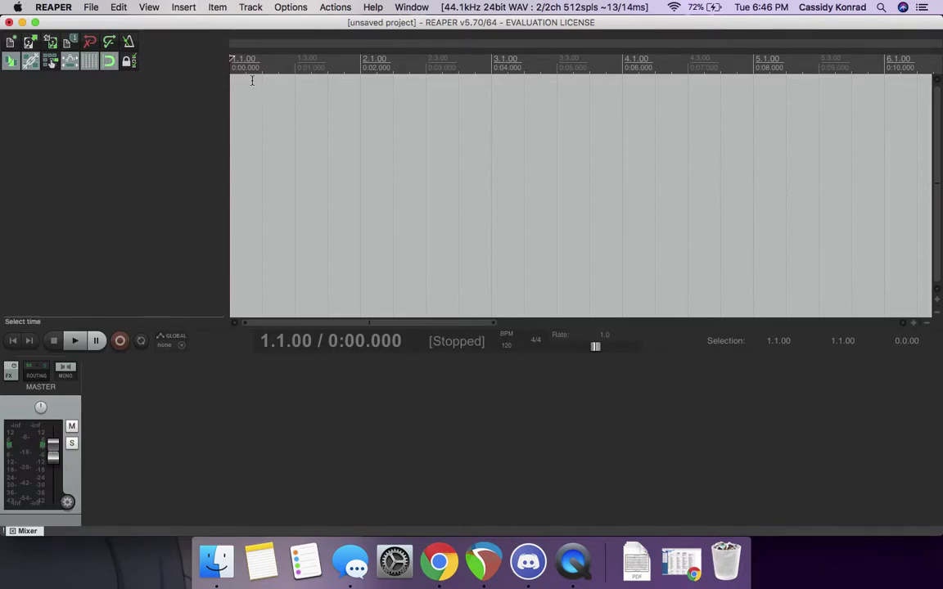
drag(231, 87, 210, 97)
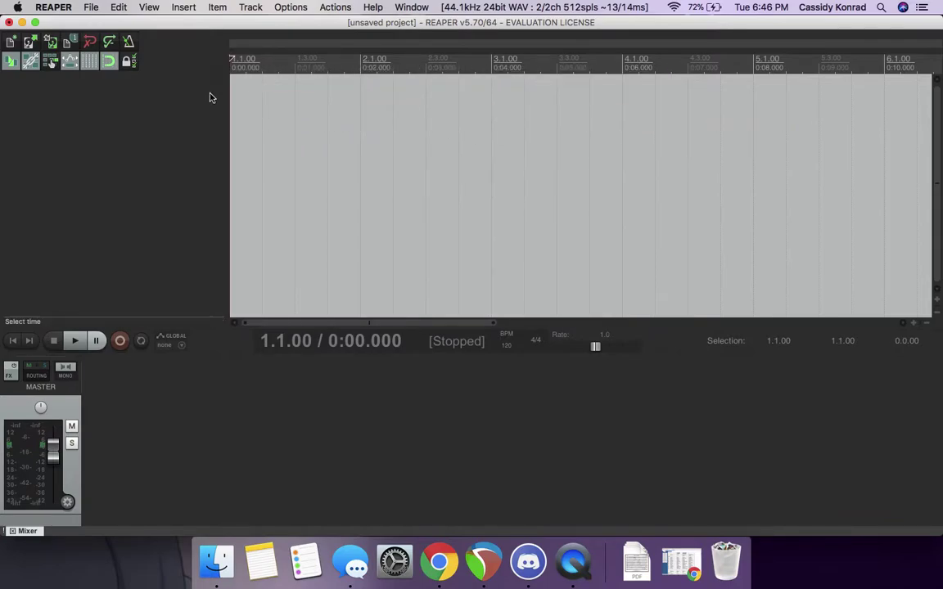
- Close REAPER and relaunch it with an empty unsaved project
click(10, 26)
click(511, 200)
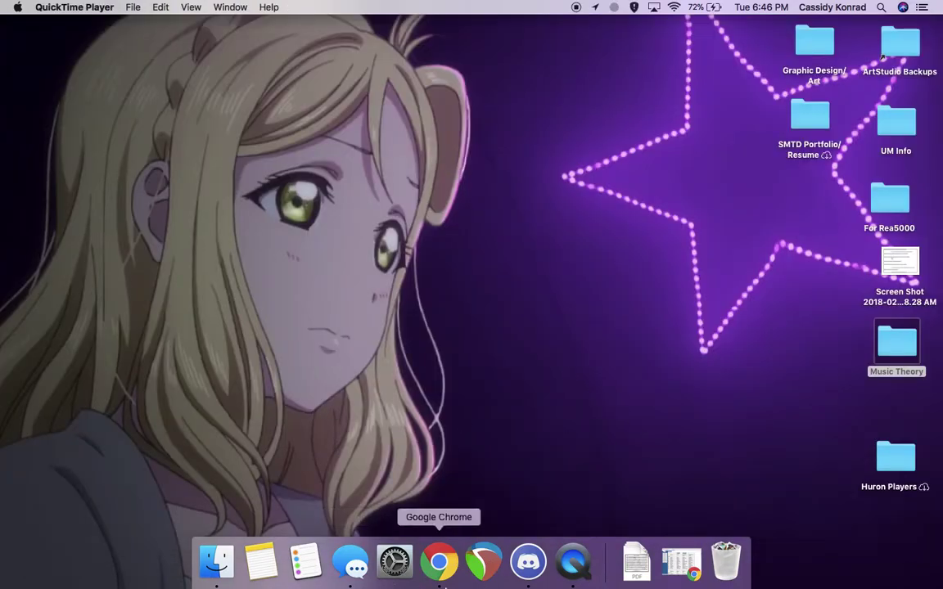
click(484, 562)
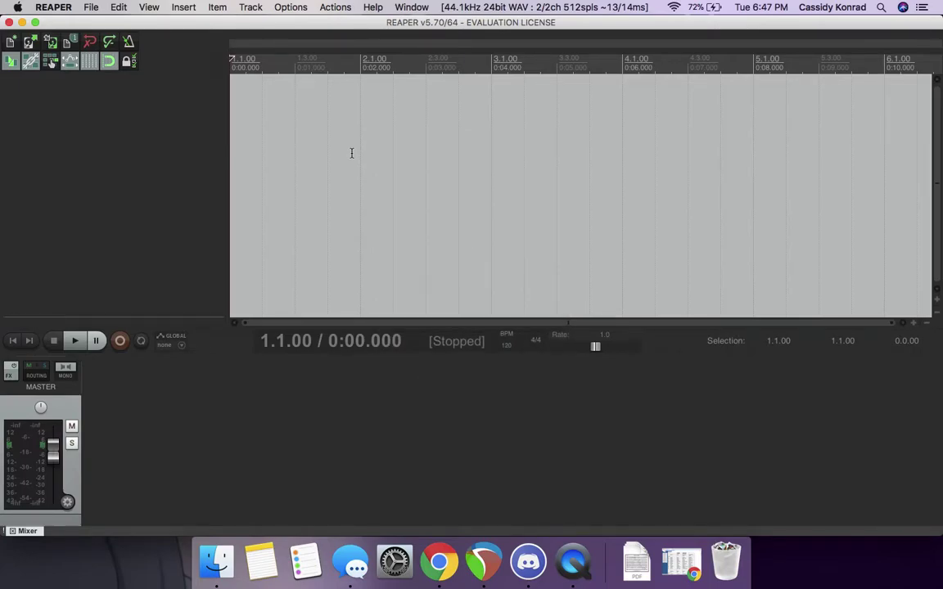
- Insert a new track and load the VSTi ReaSamplOmatic5000 on it, filtering the effects by 5000
double_click(82, 154)
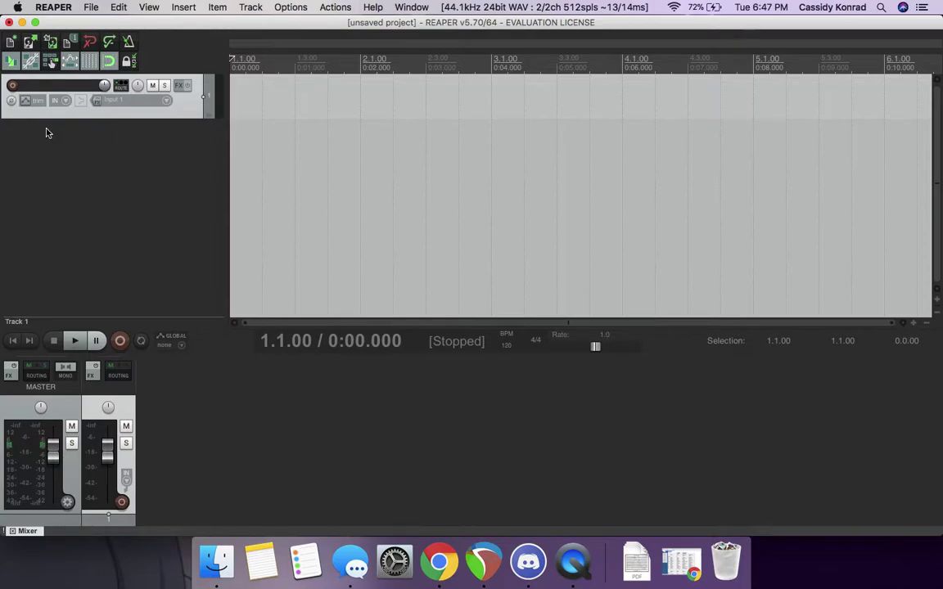
click(179, 85)
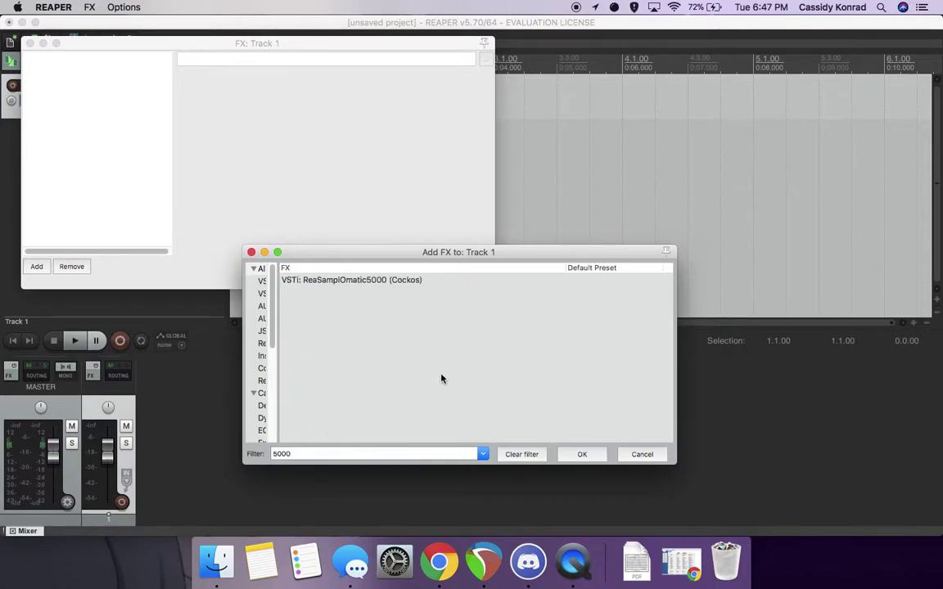
double_click(367, 281)
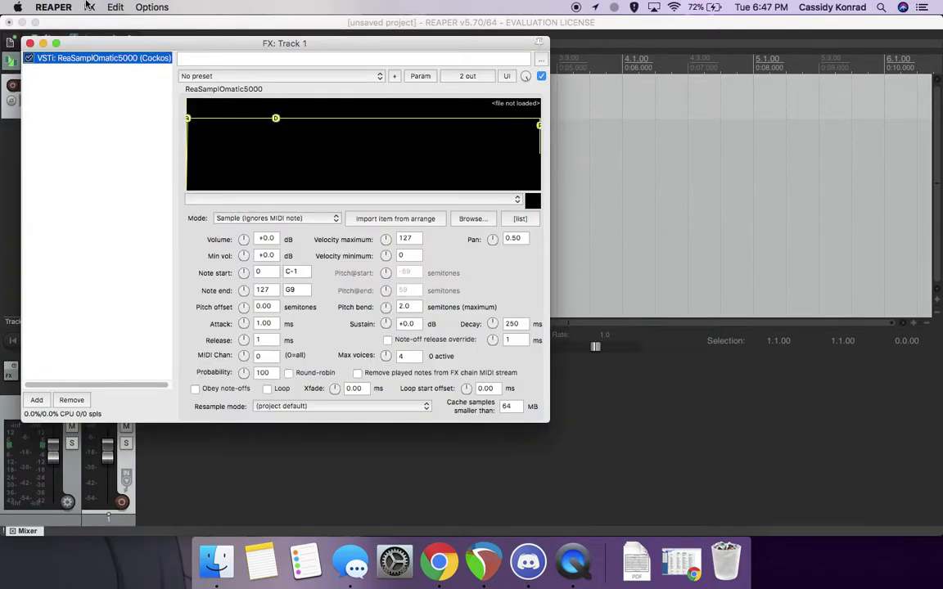
drag(129, 43, 303, 54)
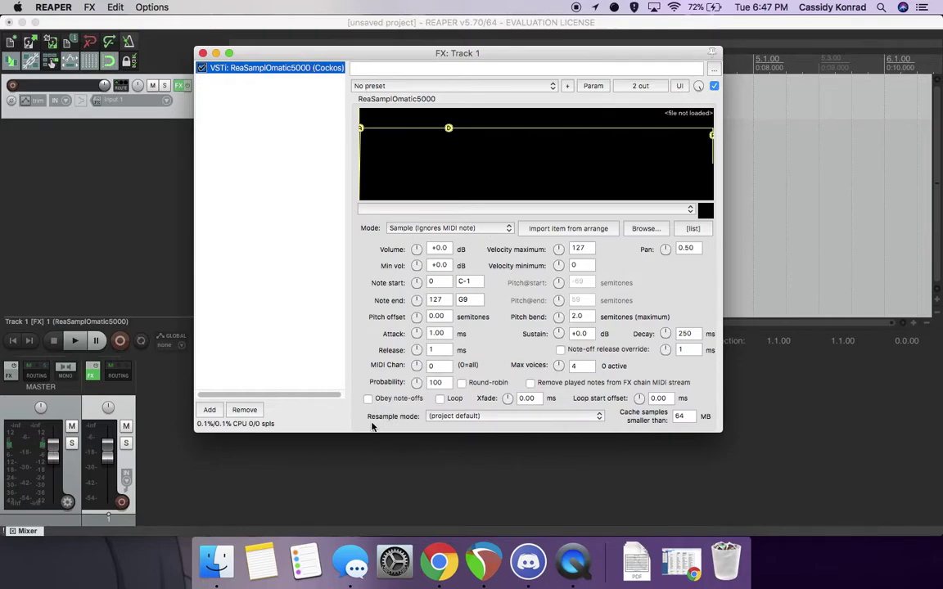
- Load the sample pingxylophone.flac from the For Rea5000 folder into ReaSamplOmatic5000
click(647, 230)
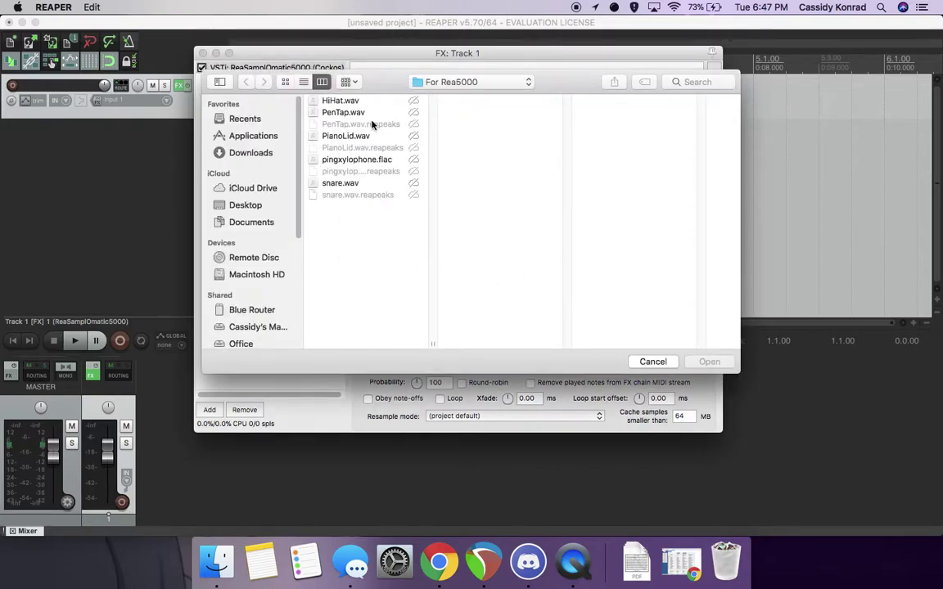
click(352, 182)
click(326, 159)
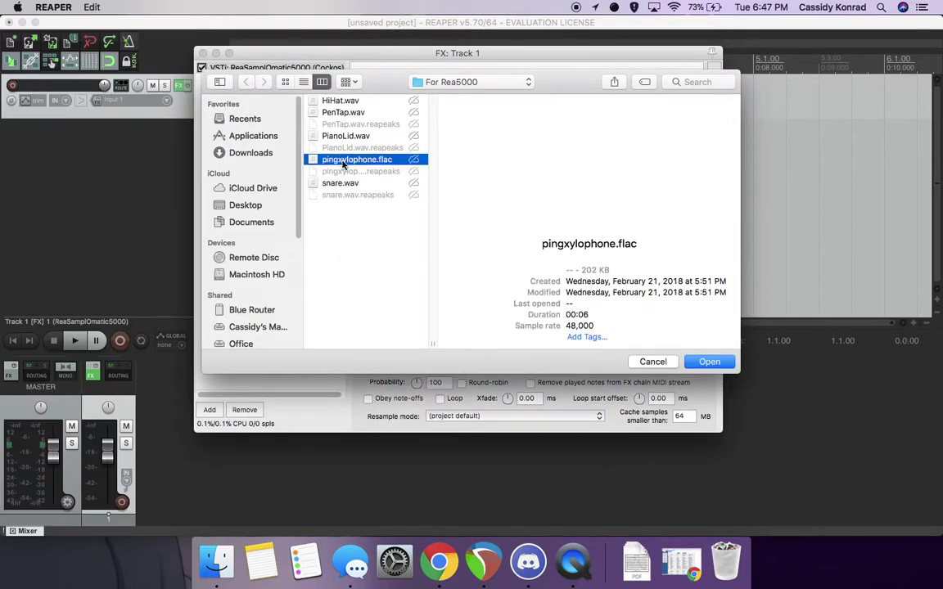
click(710, 363)
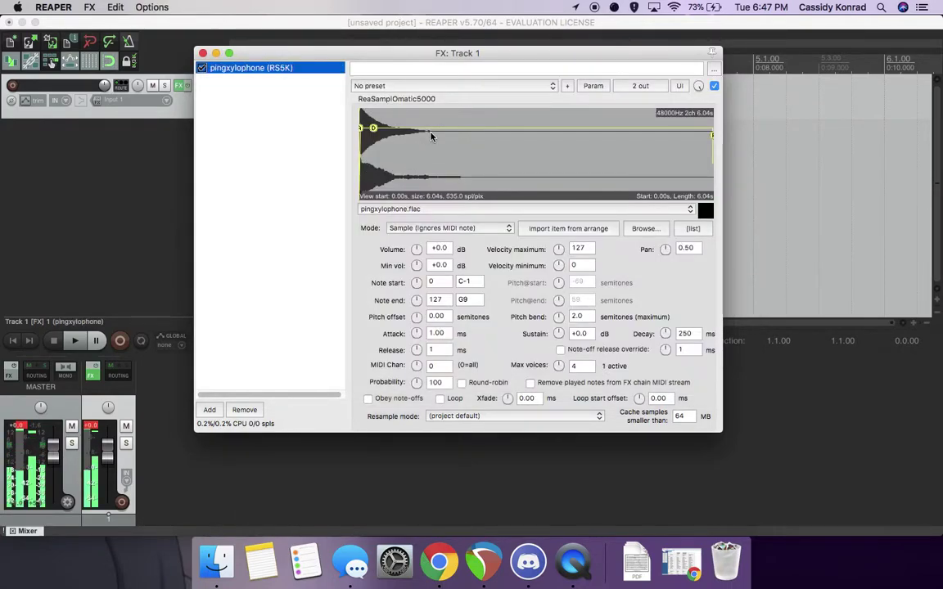
- Set the sampler's mode to Note (Semitone shifted) and close the track's FX window
click(393, 226)
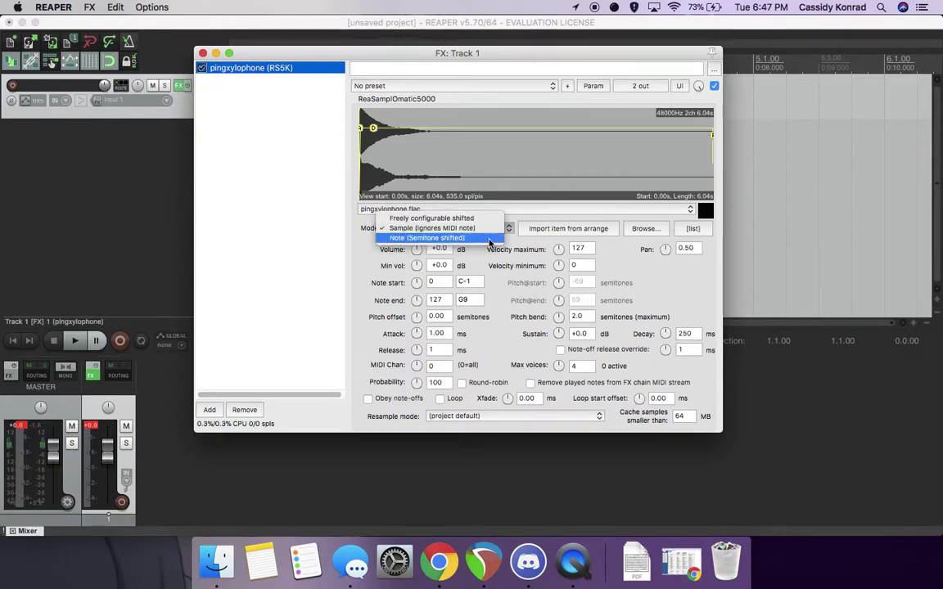
click(433, 237)
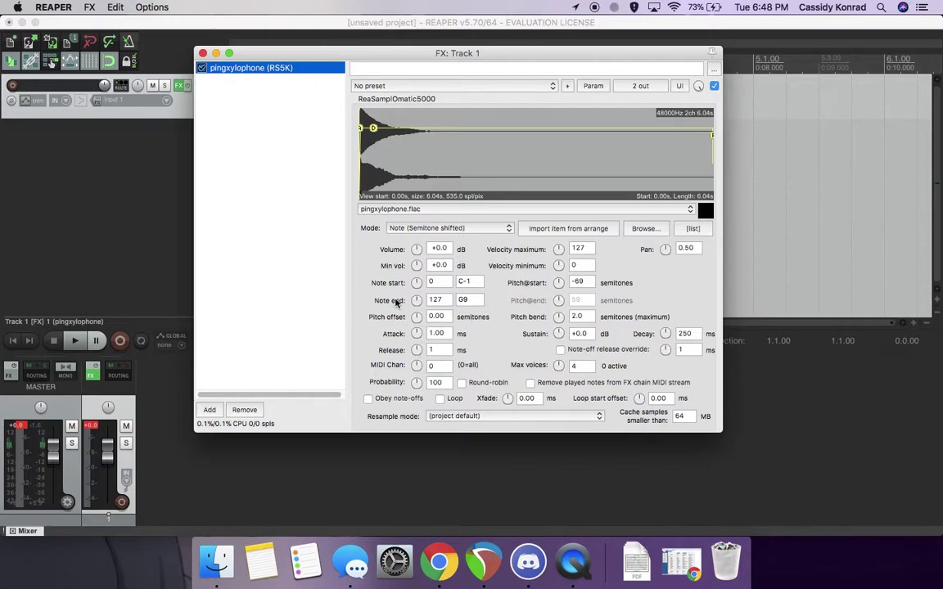
click(203, 54)
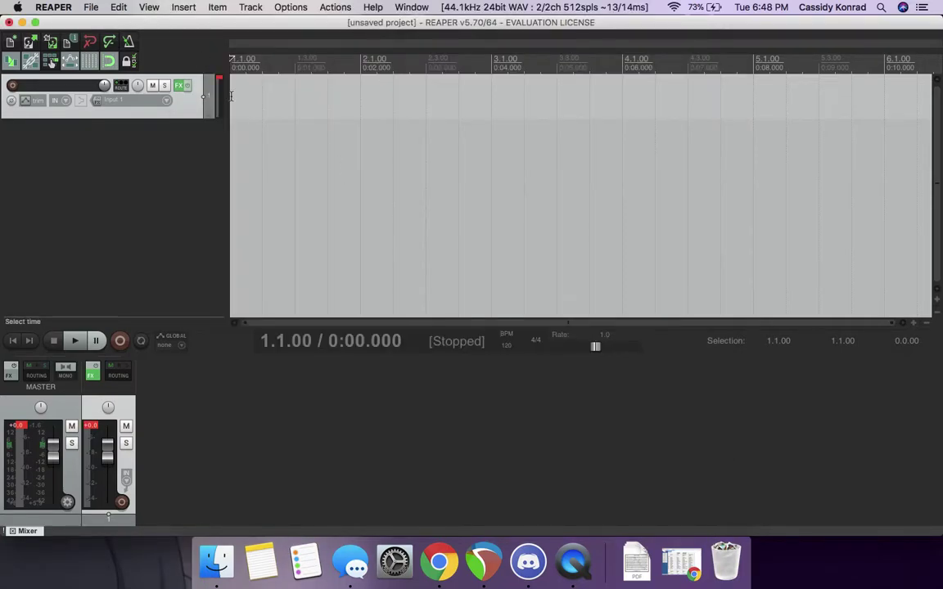
- Arm track 1 for monitored recording with its MIDI input set to all channels of the virtual MIDI keyboard
click(13, 86)
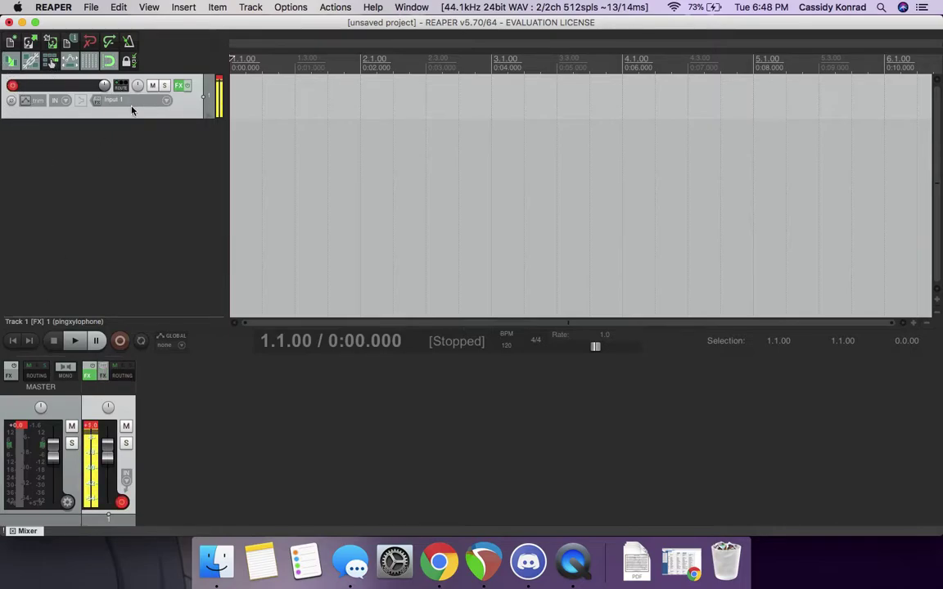
click(167, 100)
mouse_move(221, 135)
mouse_move(360, 133)
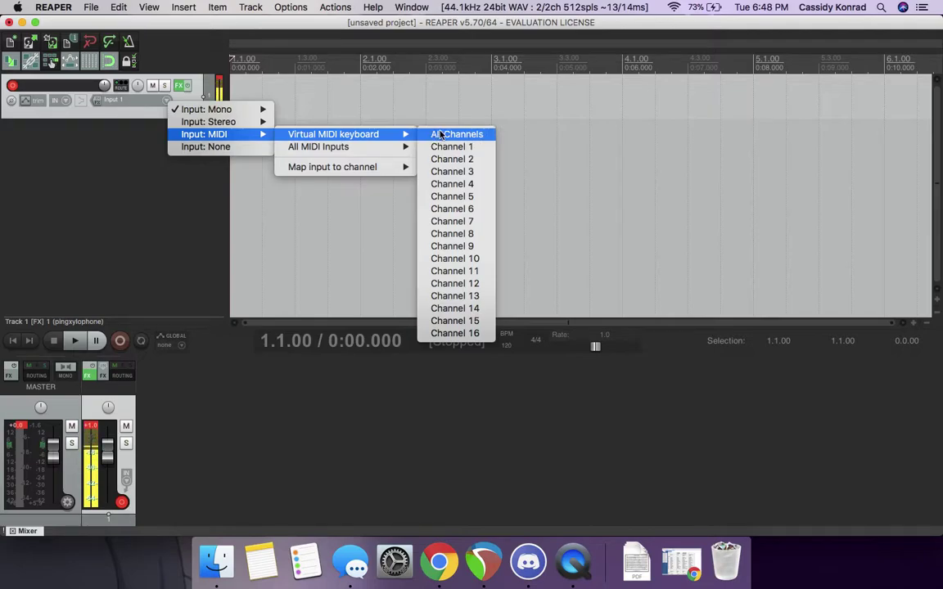
click(455, 134)
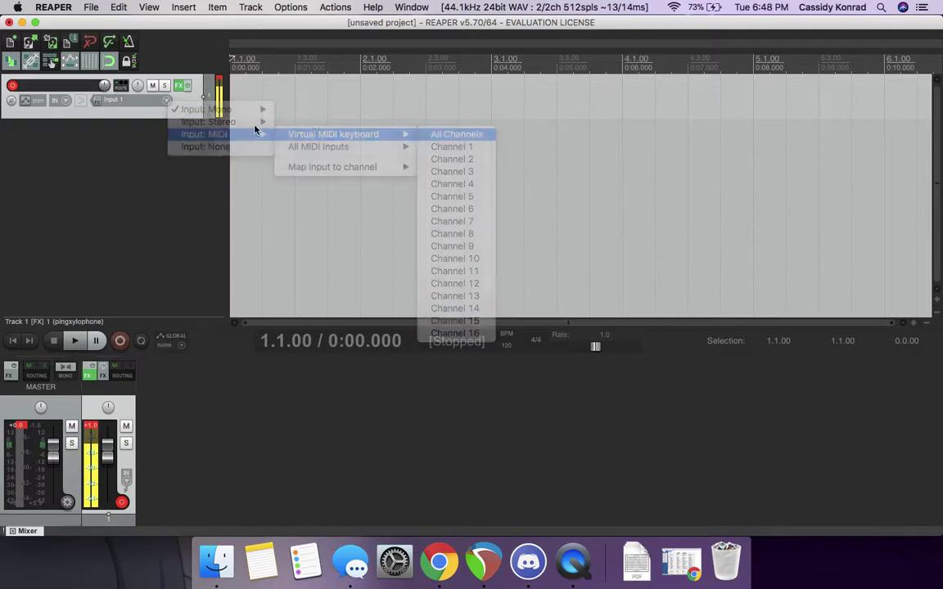
click(81, 100)
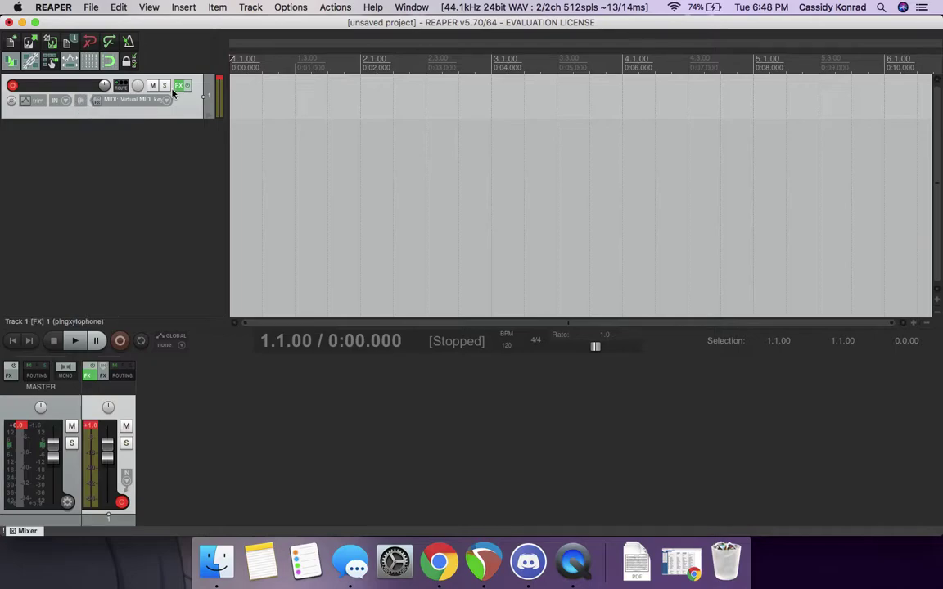
- Start recording on track 1 and bring up the virtual MIDI keyboard by searching the commands for "midi keybo"
click(116, 341)
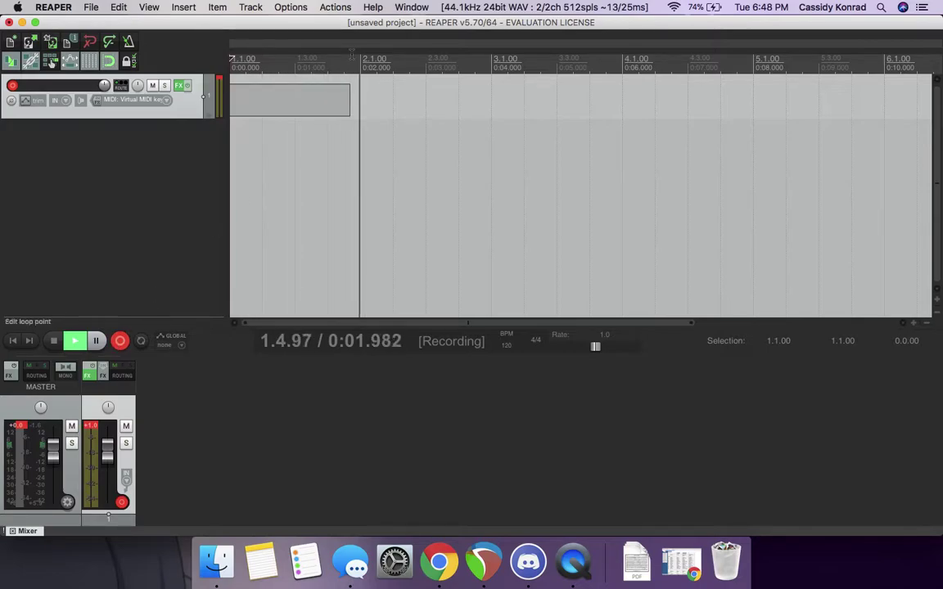
click(332, 8)
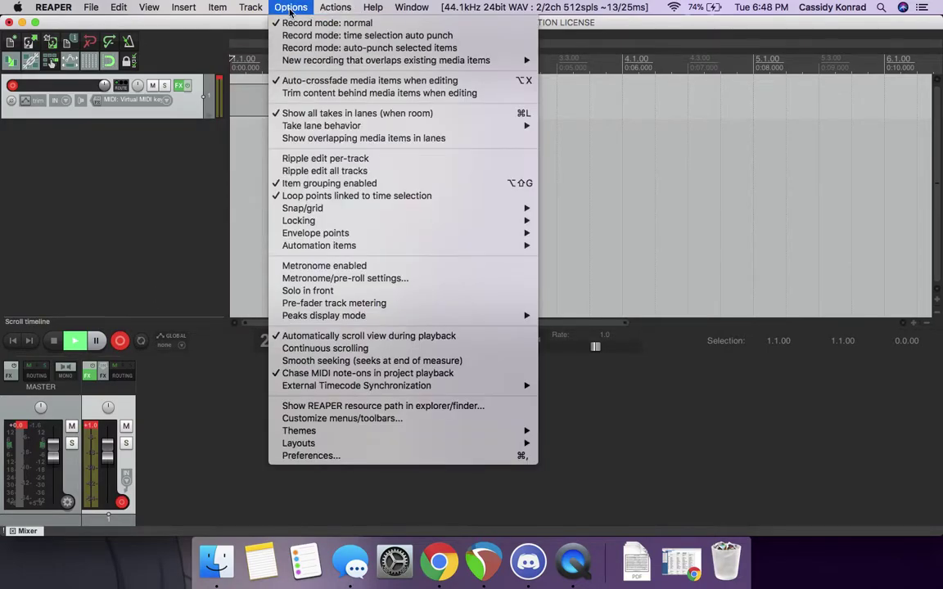
mouse_move(412, 7)
mouse_move(373, 8)
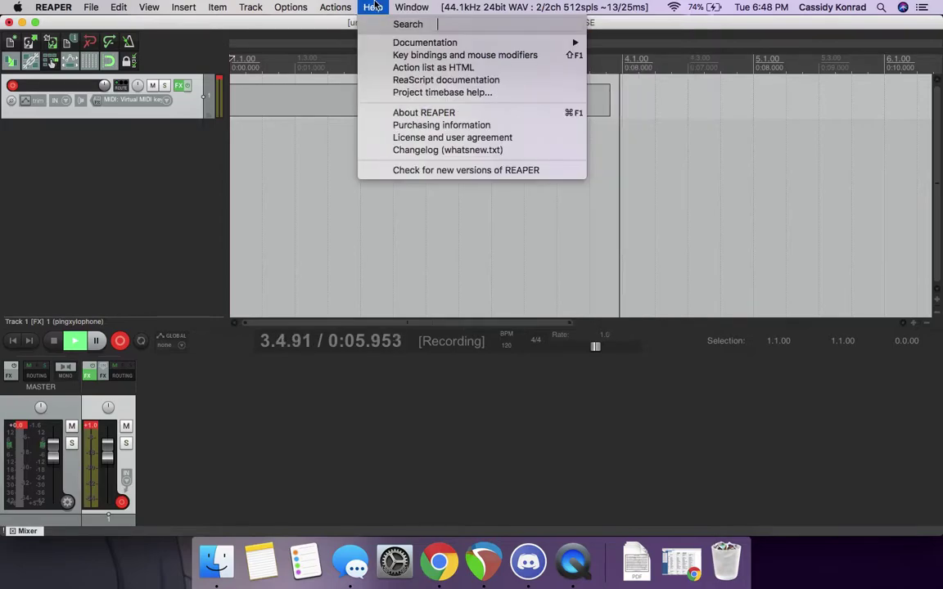
text(midi)
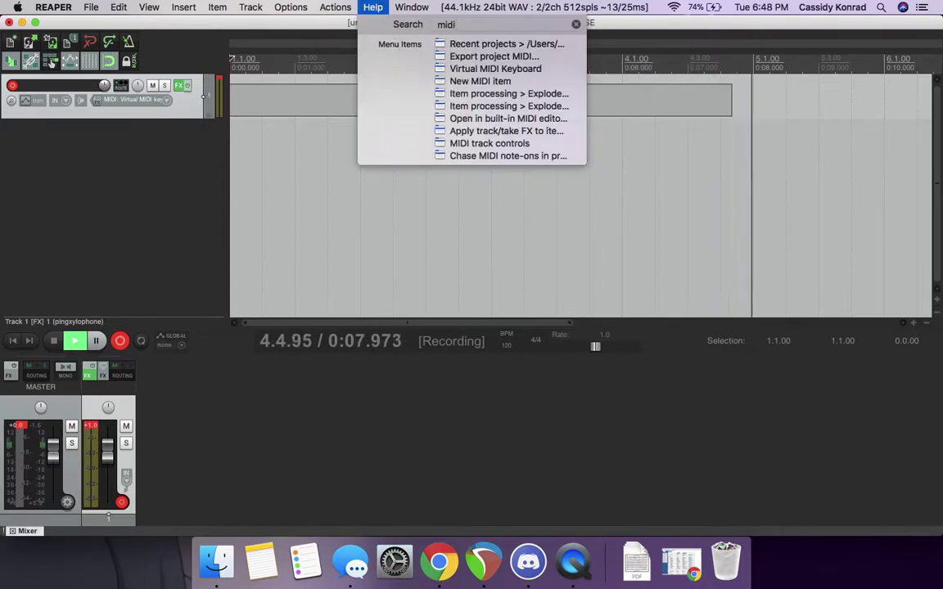
text( keybo)
key(Return)
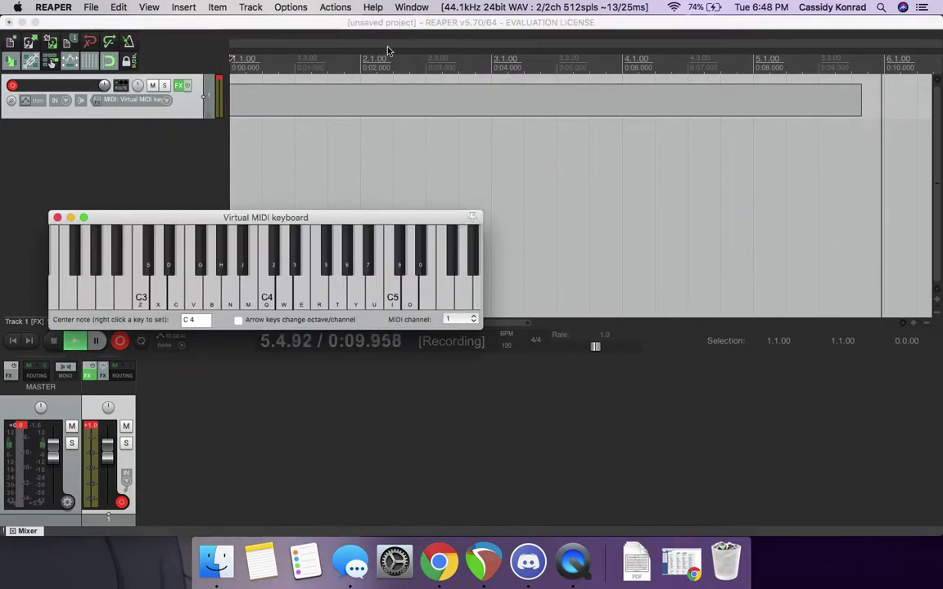
- Record an F4 note with the virtual keyboard, then stop recording and save all recorded files
click(324, 295)
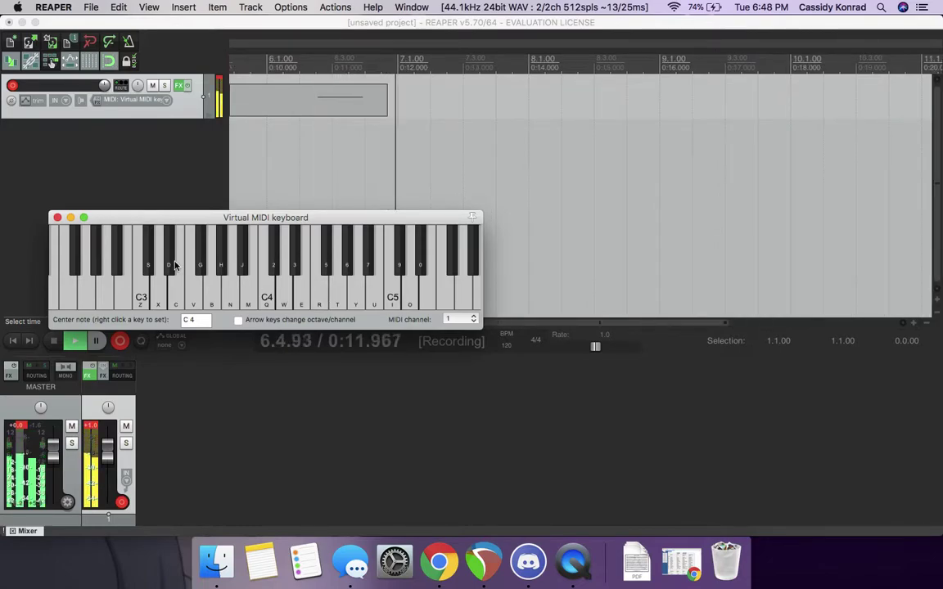
click(57, 218)
click(167, 102)
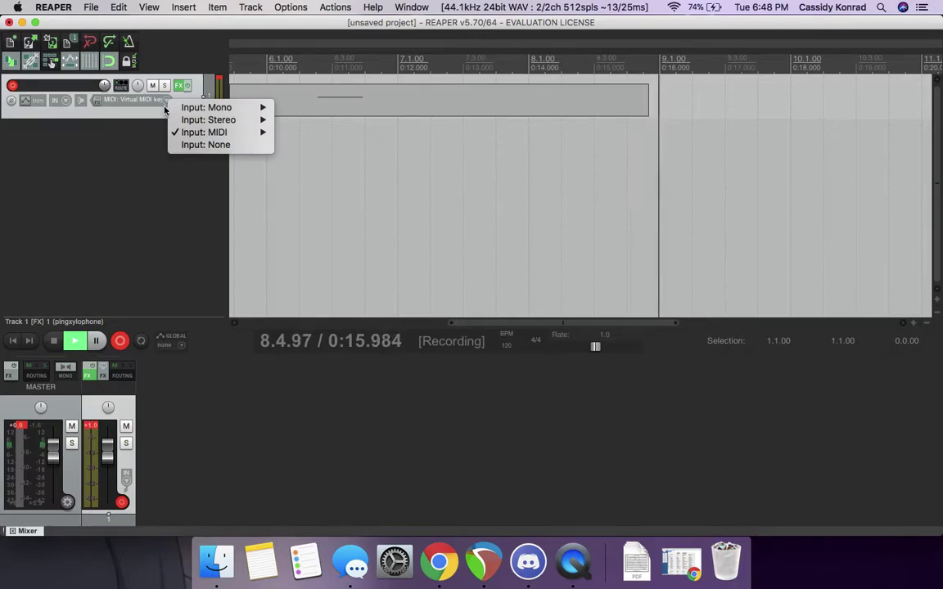
click(164, 105)
key(space)
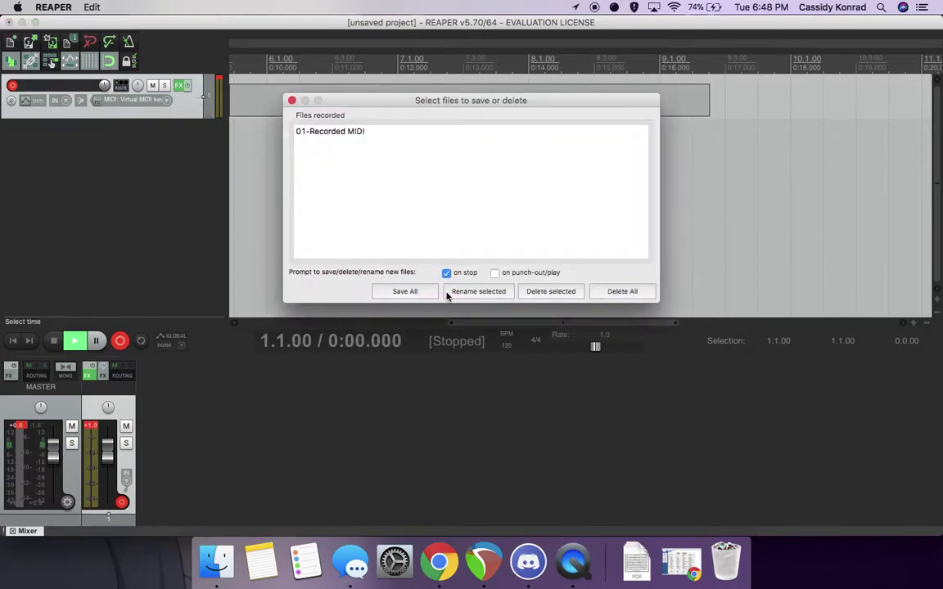
click(417, 294)
- Open the recorded MIDI item in the MIDI editor and delete its F4 note
drag(626, 324, 569, 305)
double_click(538, 103)
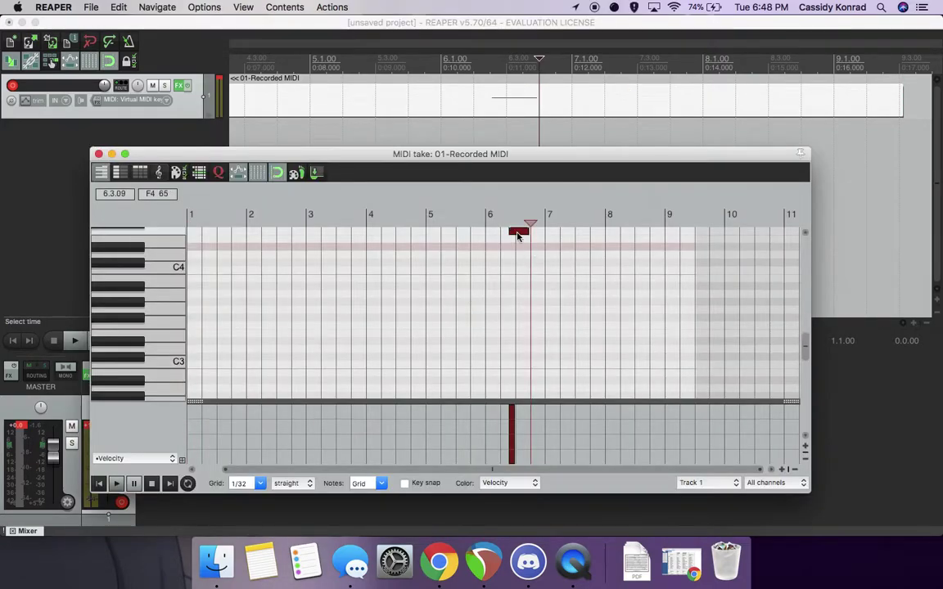
key(Delete)
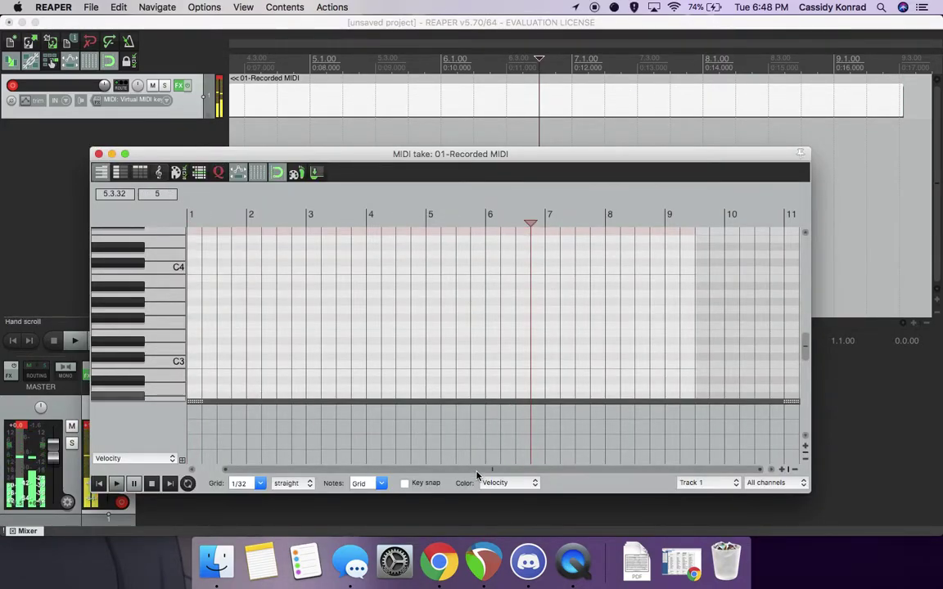
- Draw four short notes in a row across measure 1, three descending to F3 and the fourth just above C4
drag(478, 470, 455, 470)
mouse_move(221, 284)
mouse_down()
mouse_move(226, 321)
mouse_move(225, 272)
mouse_move(233, 281)
mouse_move(221, 282)
mouse_up()
click(232, 301)
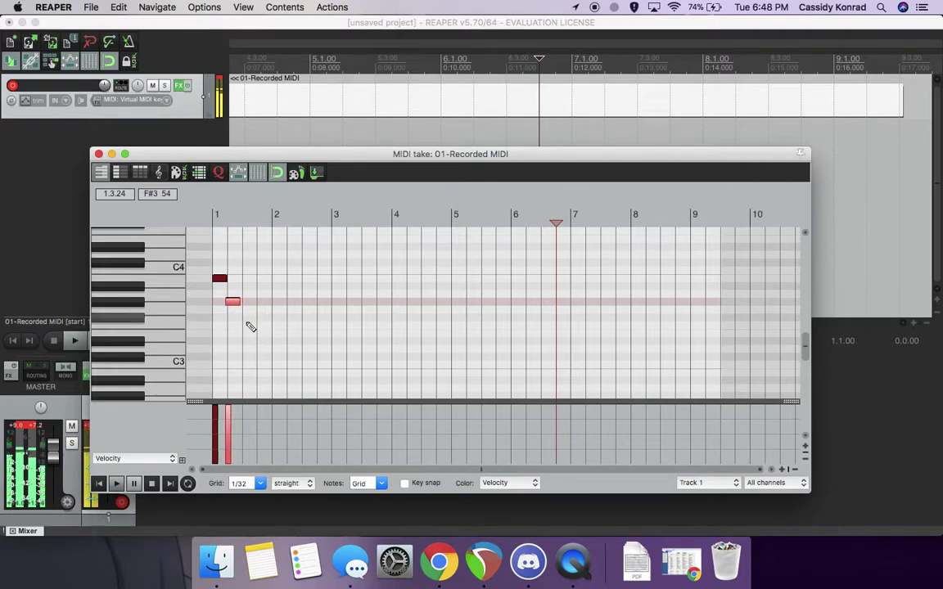
click(250, 326)
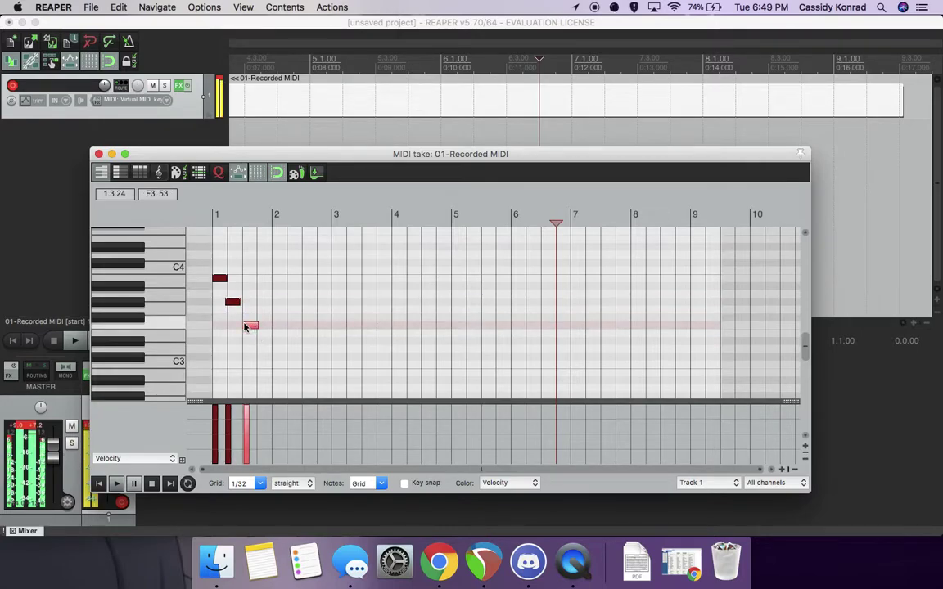
click(266, 334)
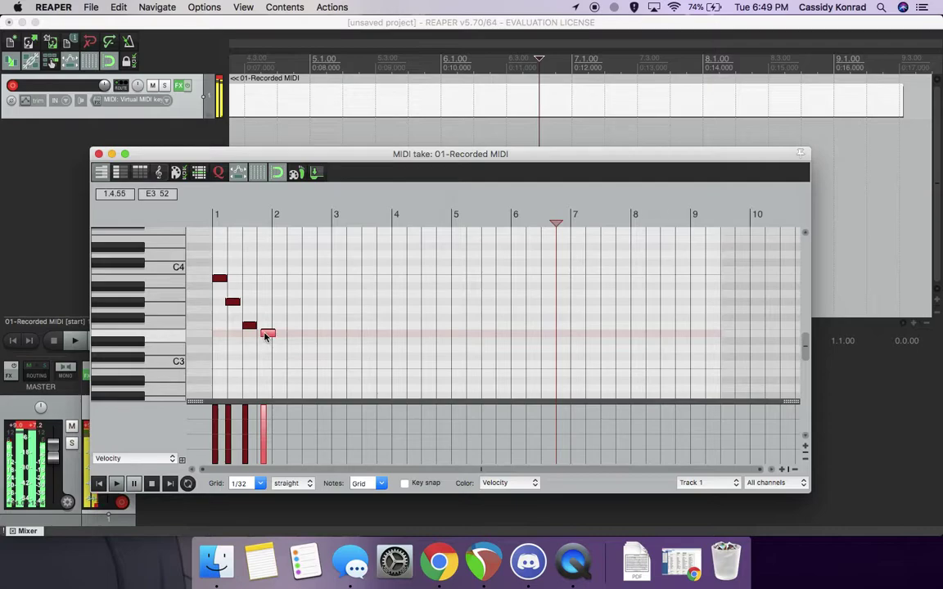
drag(264, 335, 263, 255)
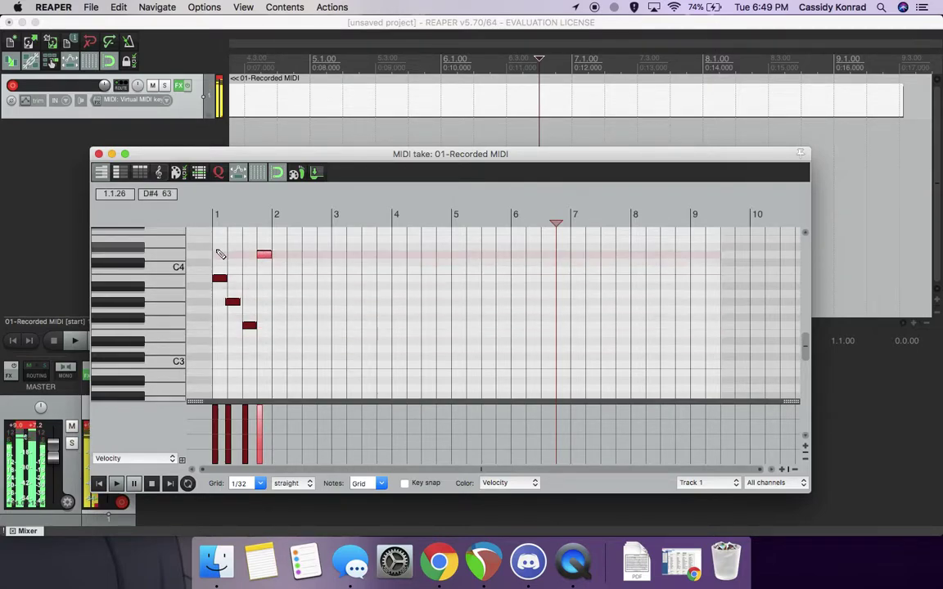
- Play the four drawn notes back from the start of measure 1 and stop playback
click(220, 254)
key(space)
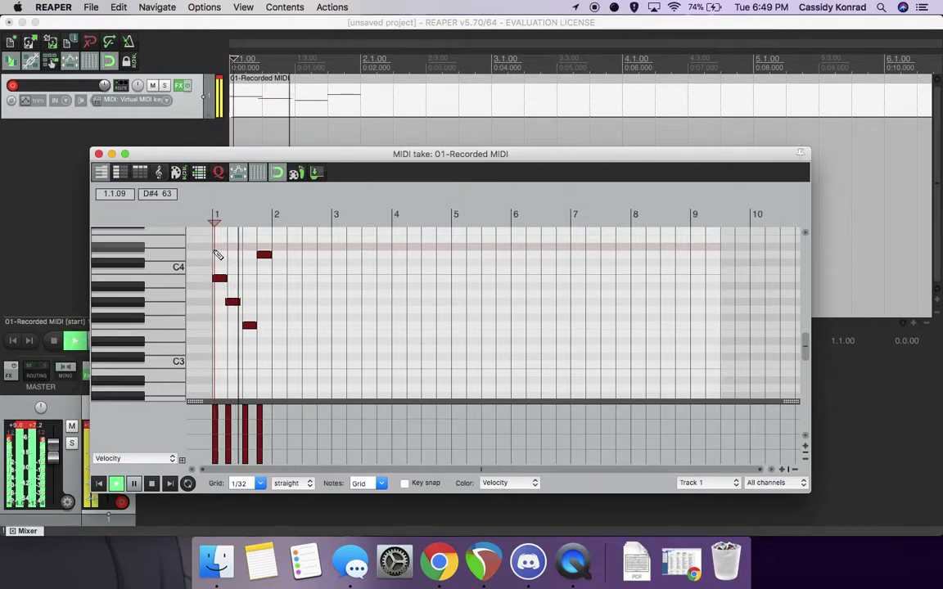
key(space)
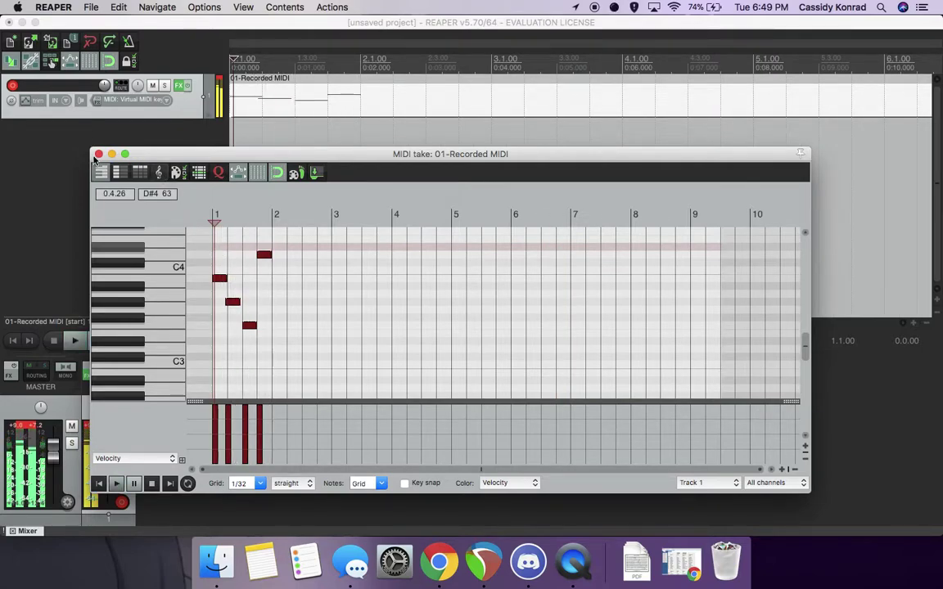
- Close and reopen the recorded item's MIDI editor and delete all four notes in measure 1
click(98, 155)
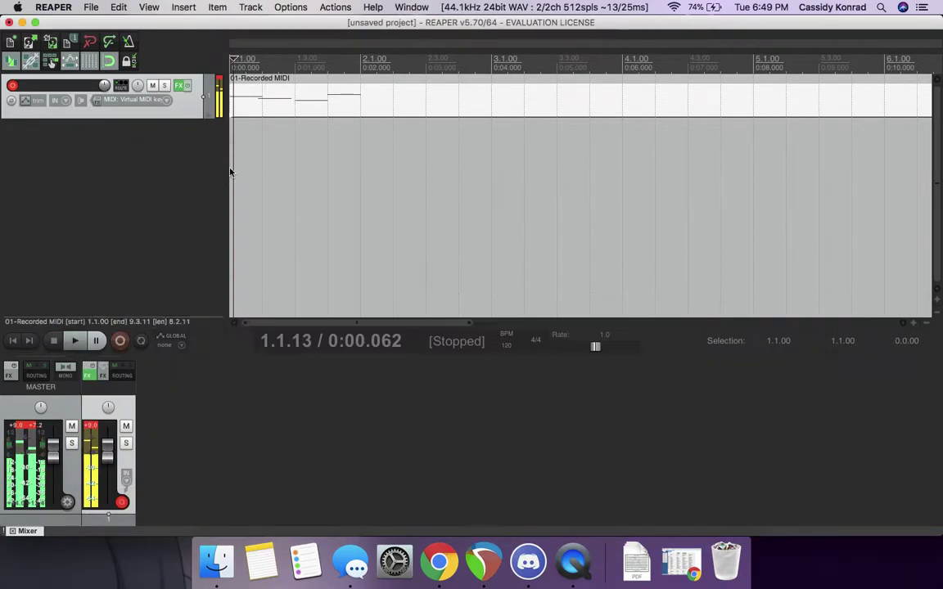
double_click(296, 102)
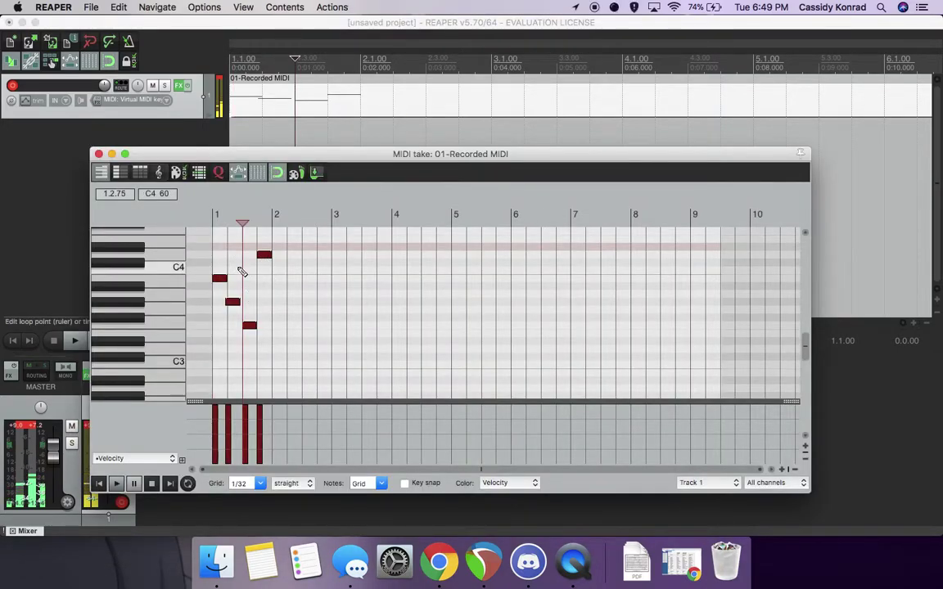
click(249, 326)
key(Delete)
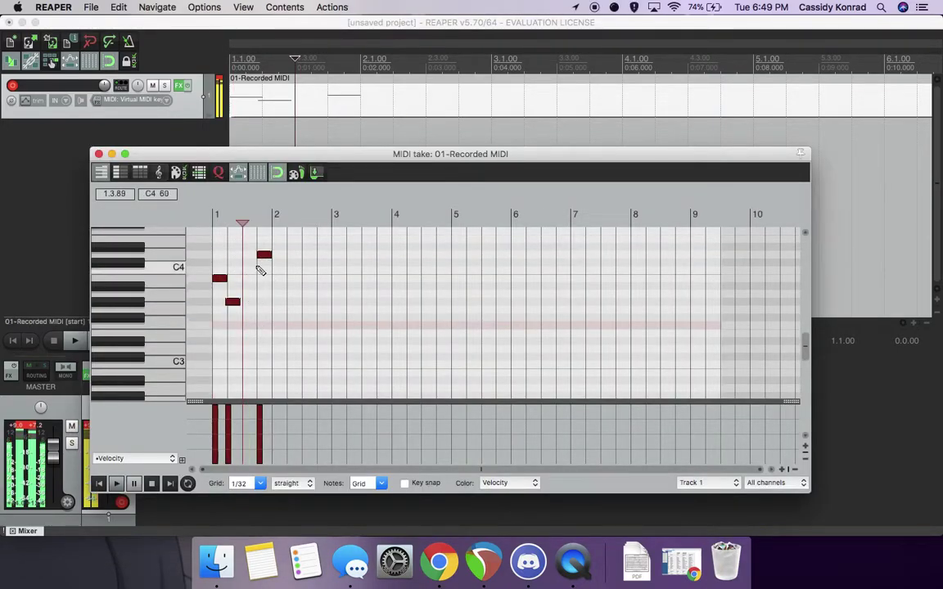
click(264, 255)
key(Delete)
click(234, 301)
key(Delete)
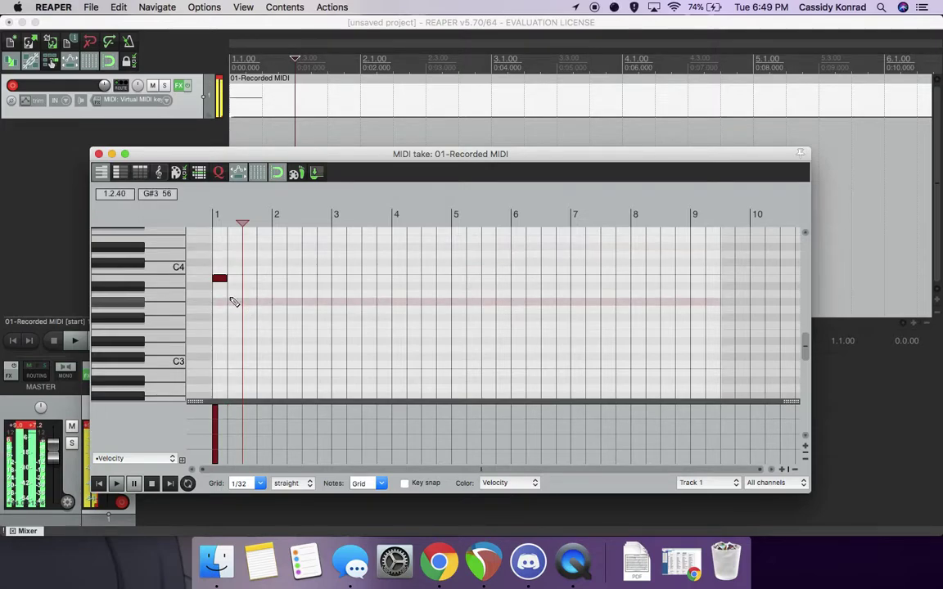
click(219, 279)
key(Delete)
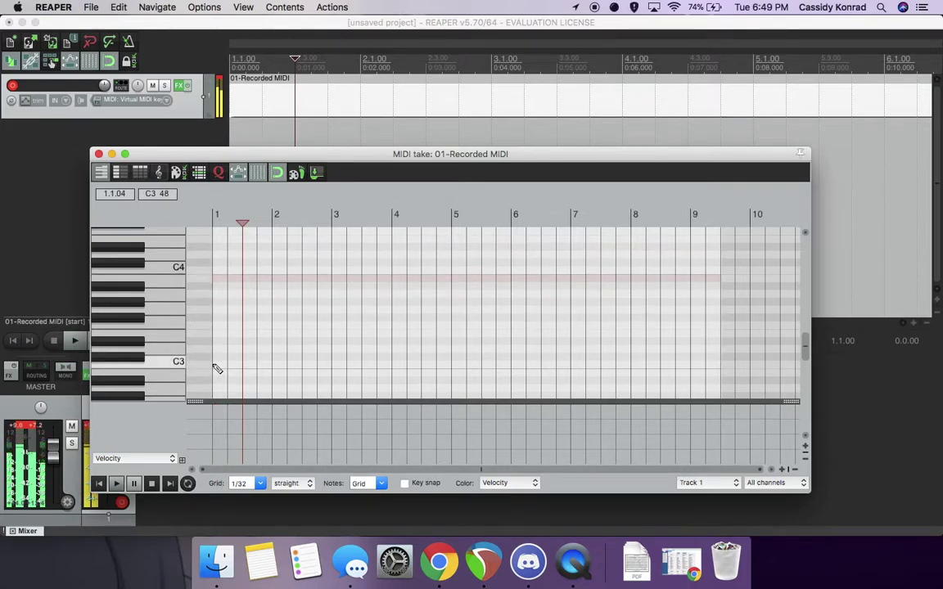
- Draw a C3 note at the start of measure 1 and stack a second note above it, trying D3 and settling on E3
mouse_move(216, 366)
mouse_down()
mouse_move(242, 370)
mouse_move(227, 368)
mouse_up()
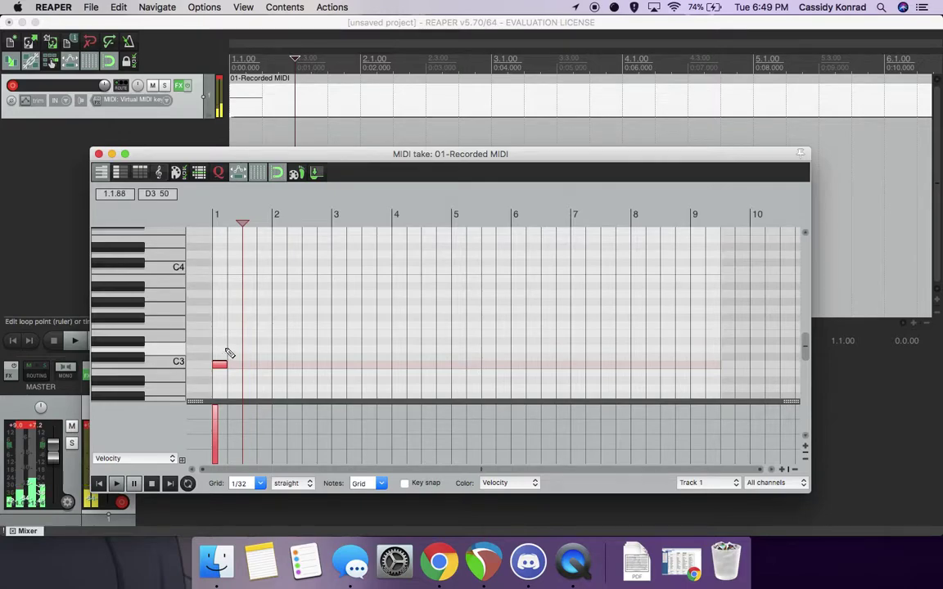
click(219, 350)
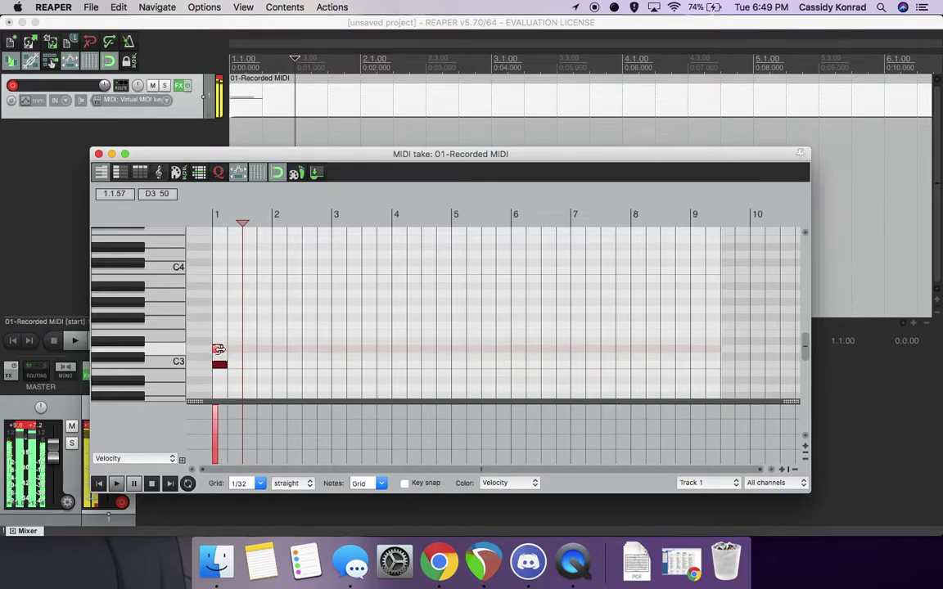
key(F2)
key(F2)
key(F2)
key(F2)
key(F2)
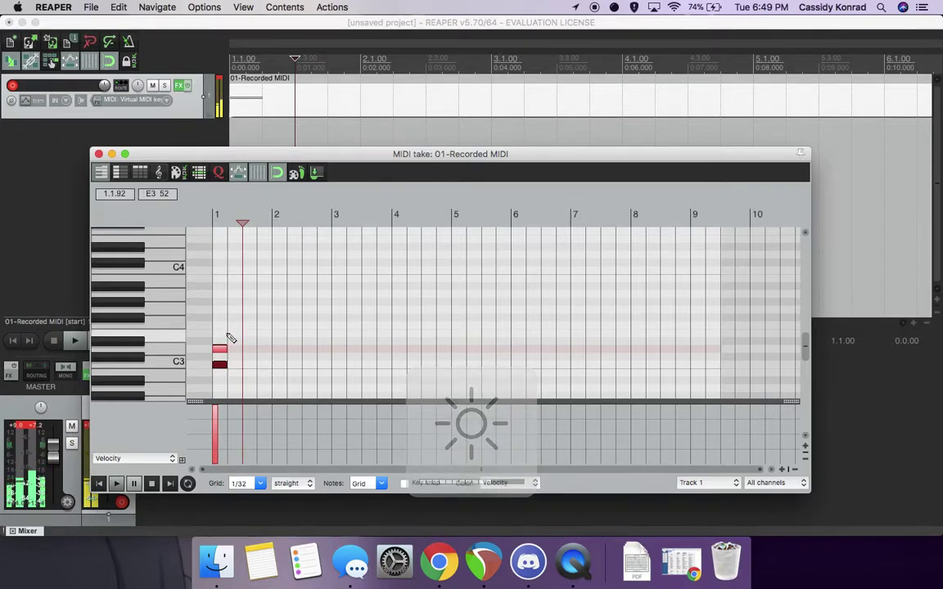
click(216, 335)
mouse_move(210, 337)
mouse_down()
mouse_move(221, 343)
mouse_move(219, 335)
mouse_up()
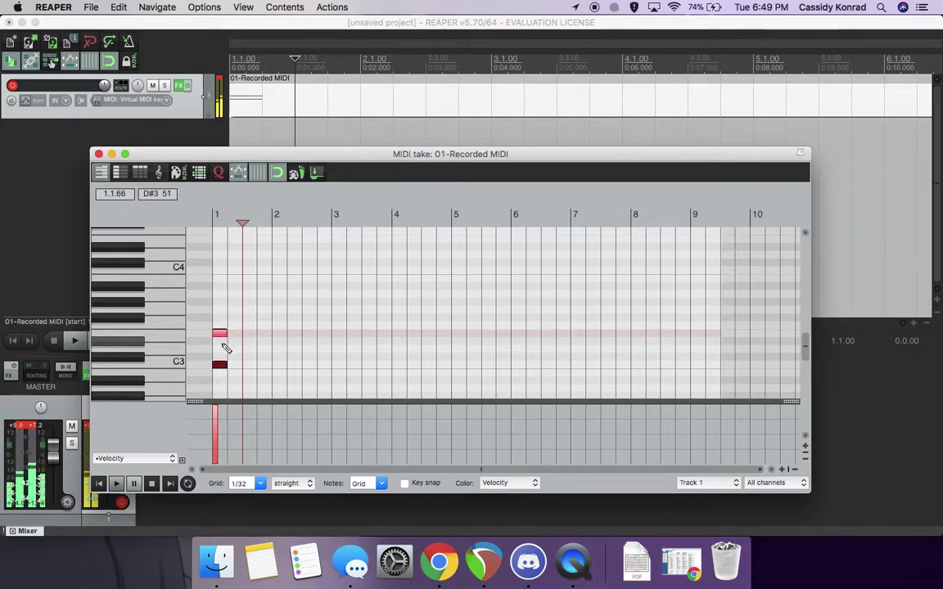
mouse_move(218, 333)
mouse_down()
mouse_move(221, 347)
mouse_move(224, 336)
mouse_up()
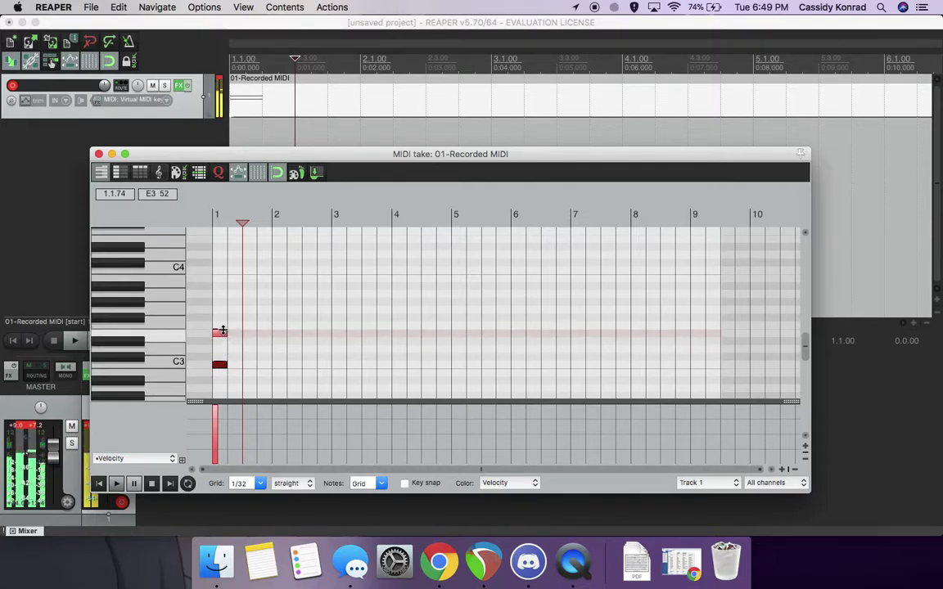
- Lay out an ascending C major scale after the C3 note, from D3 up to C4 at the start of measure 3
drag(232, 326, 252, 327)
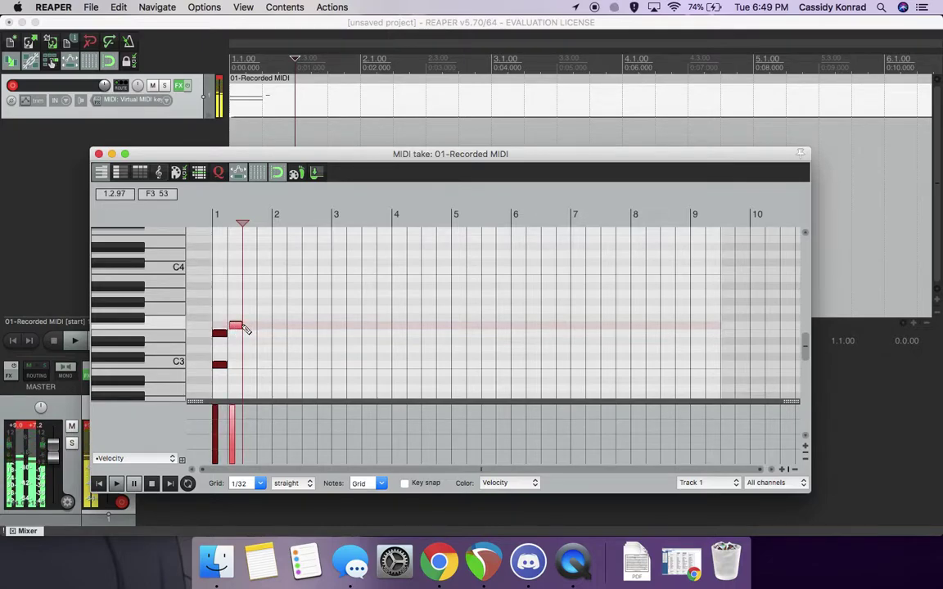
drag(237, 328, 256, 334)
click(255, 351)
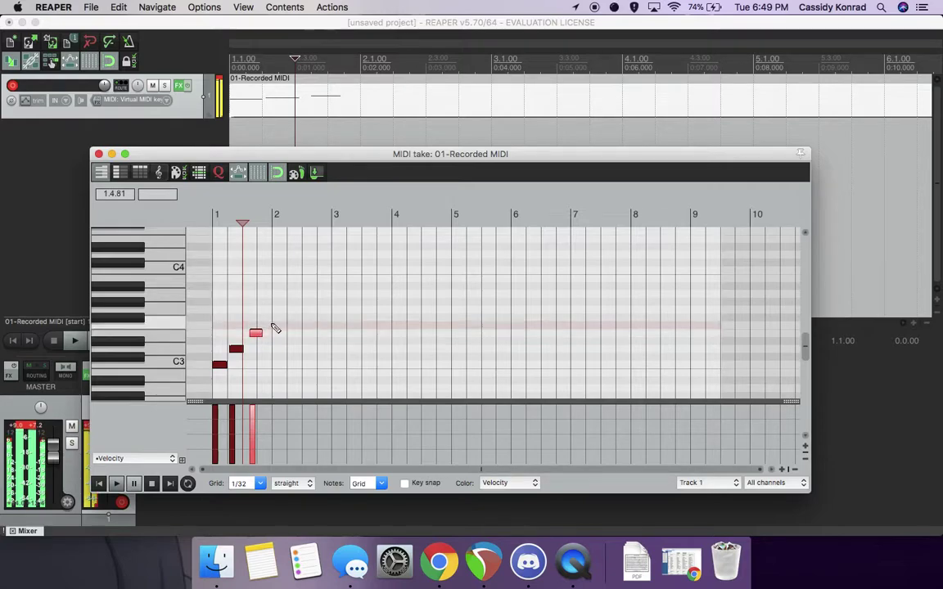
click(275, 326)
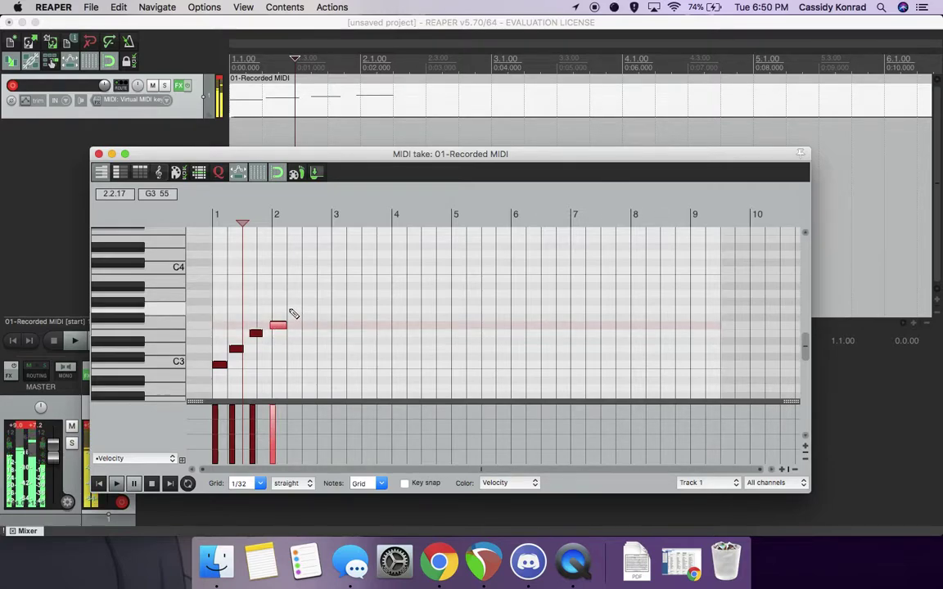
click(296, 309)
click(310, 293)
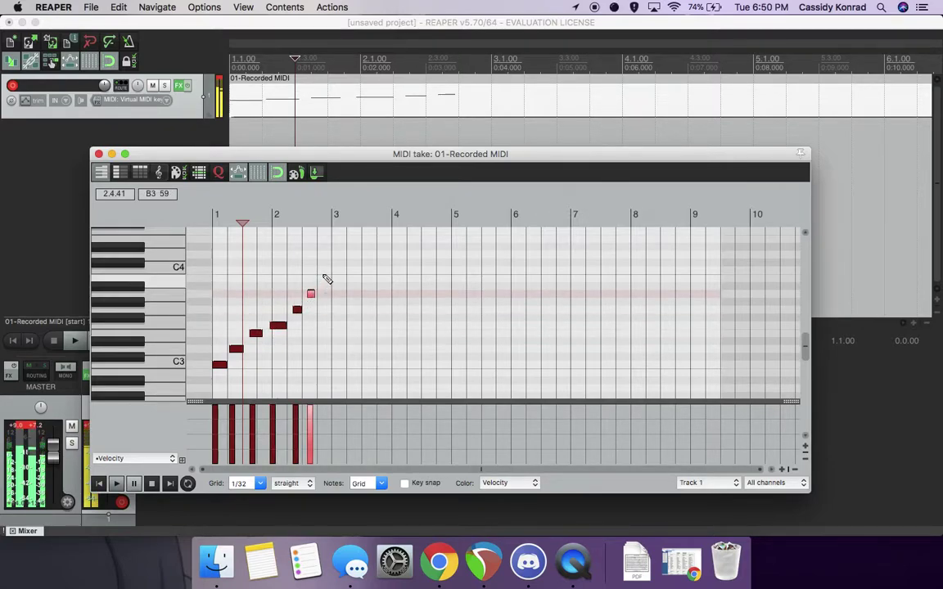
click(326, 276)
click(336, 271)
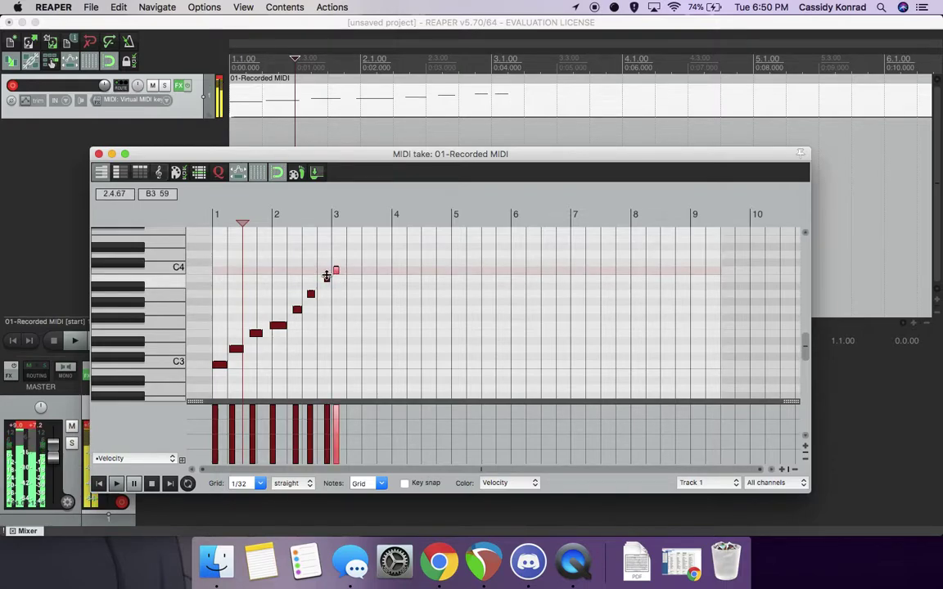
- Delete the B3, D3, F3 and A3 notes from the scale
double_click(326, 279)
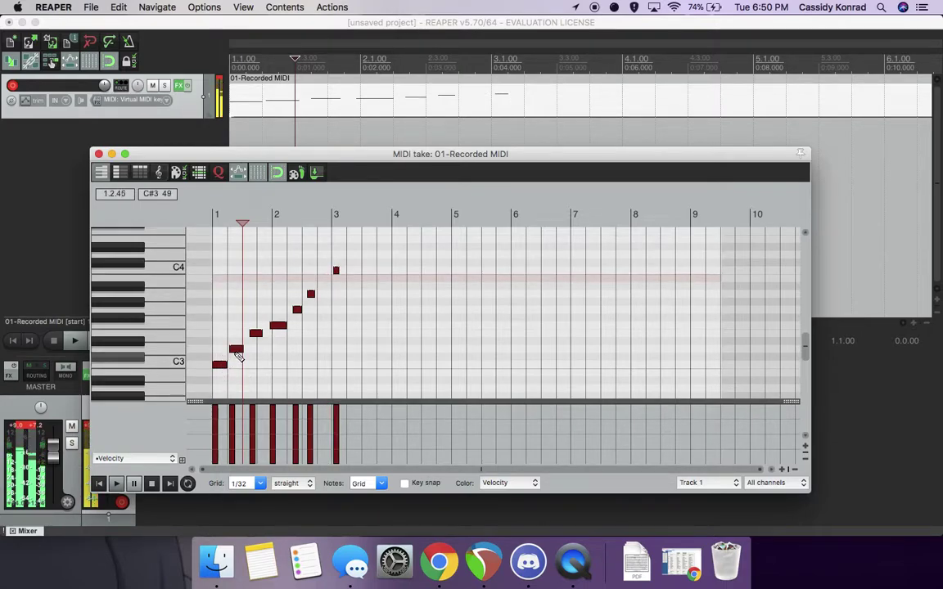
double_click(235, 349)
click(278, 325)
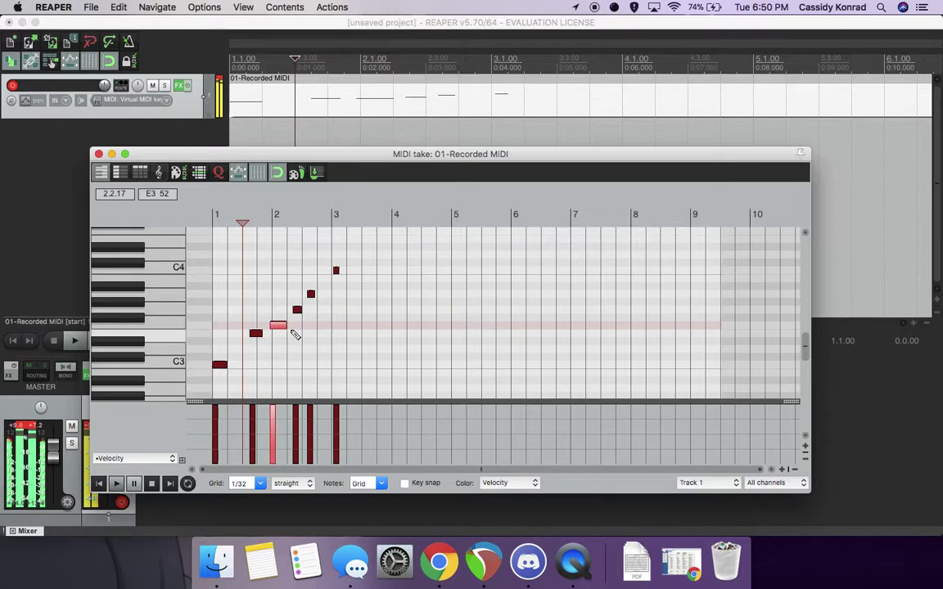
key(Delete)
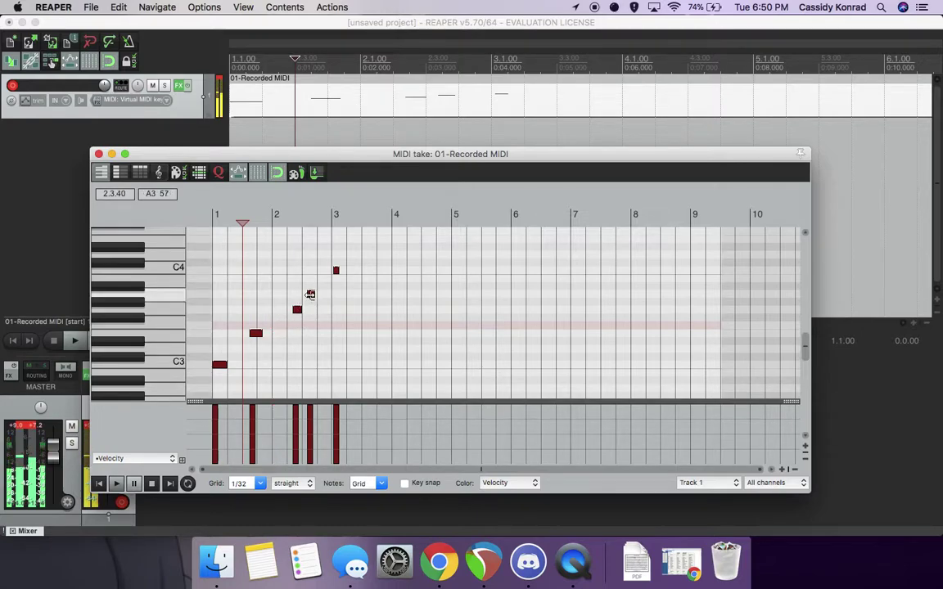
double_click(311, 294)
- Move the E3, G3 and C4 notes to the start of measure 1, stacking them over C3 as a chord
drag(256, 333, 219, 336)
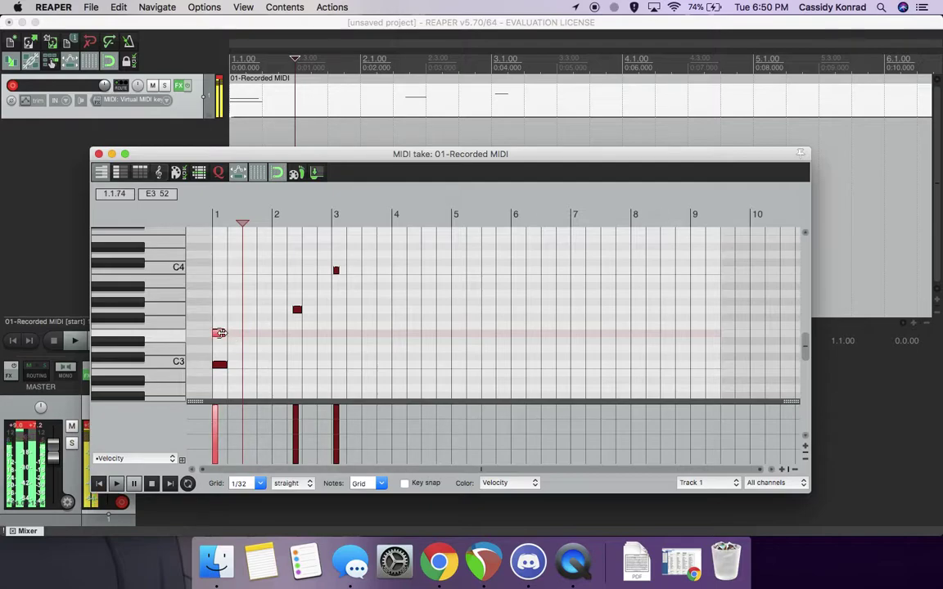
drag(297, 309, 219, 310)
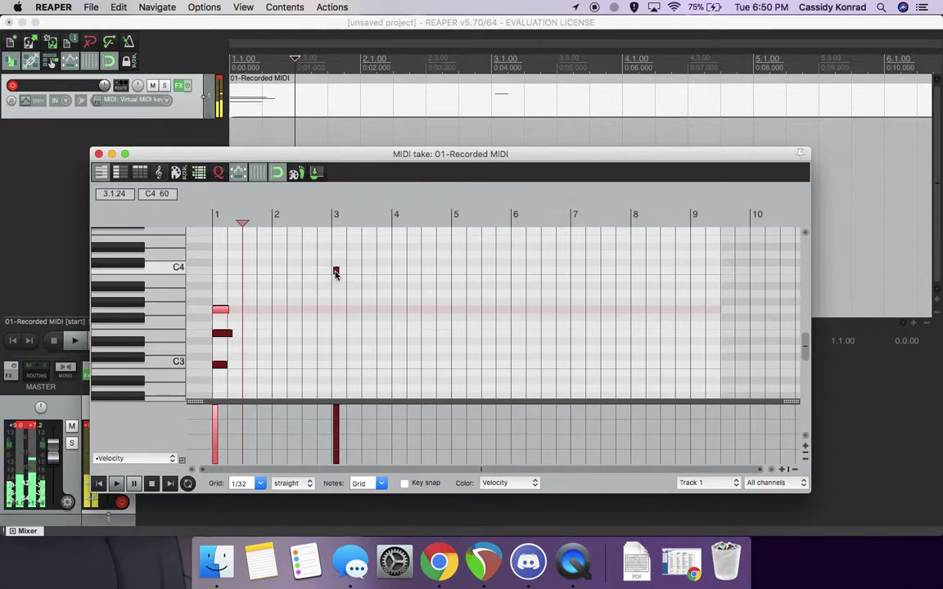
drag(335, 271, 218, 275)
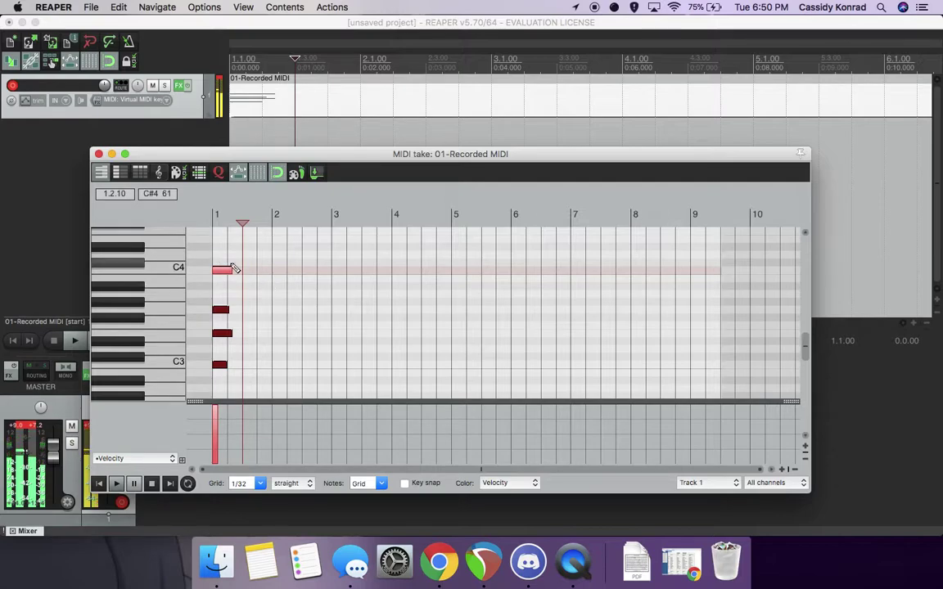
- Play the stacked chord from the start of measure 1 several times and stop playback
click(217, 257)
key(space)
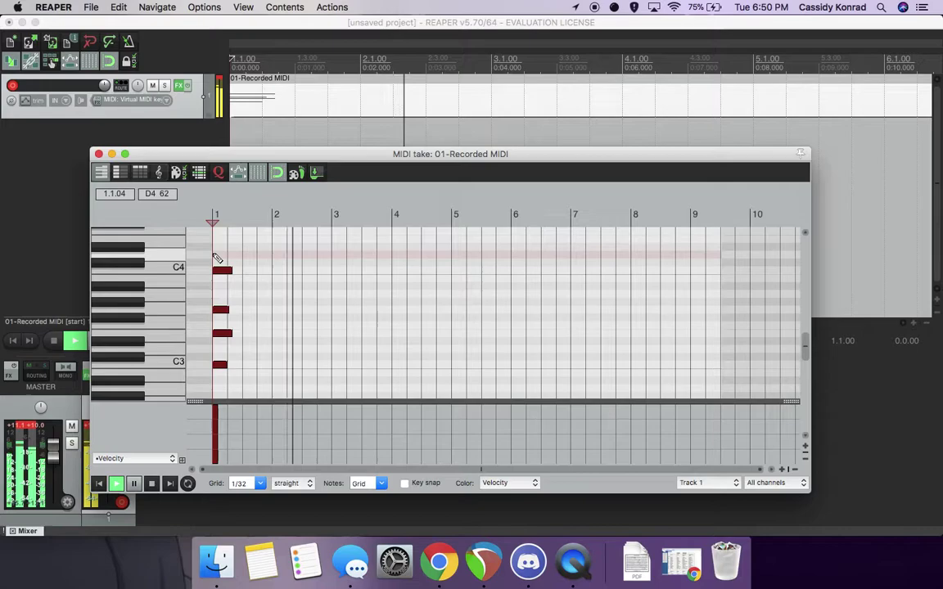
key(space)
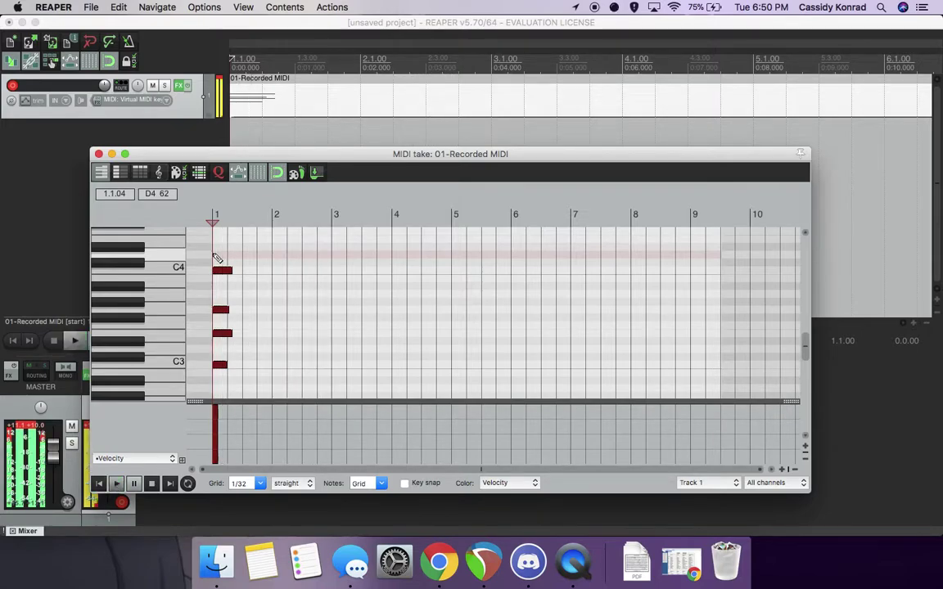
key(space)
key(space)
key(space)
key(space)
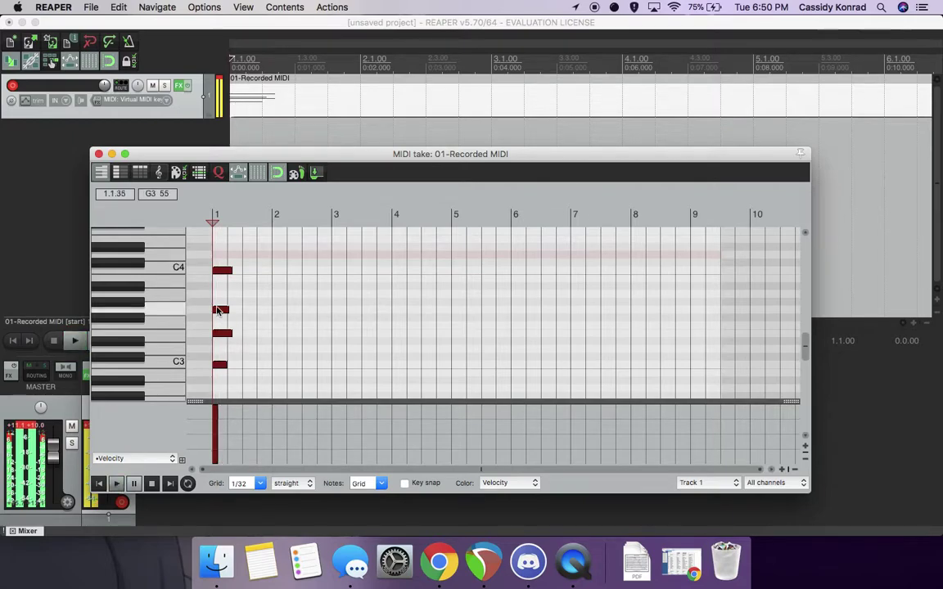
- Try the chord with its E3 note lowered to D#3, return that note to E3, and play the chord again
drag(223, 336, 226, 342)
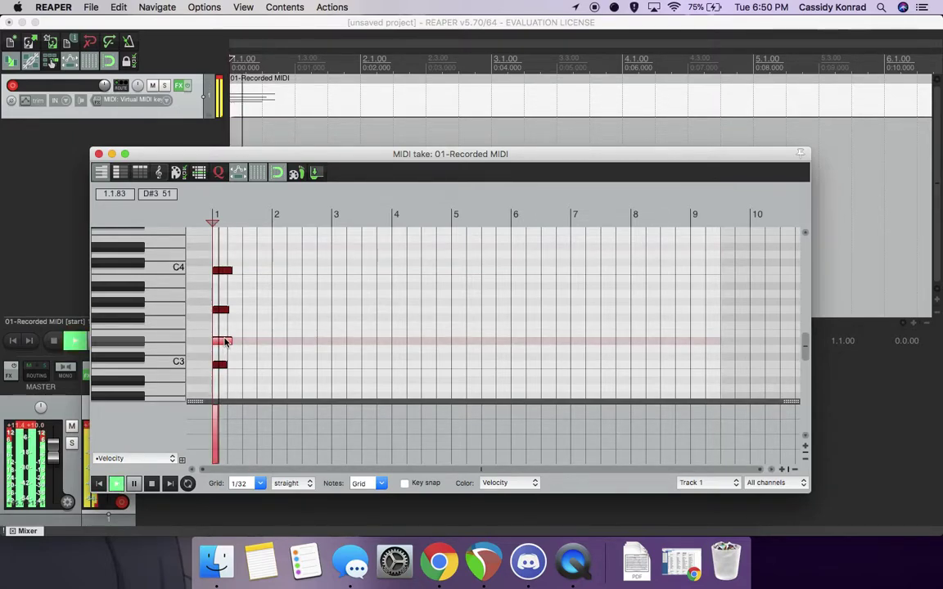
drag(226, 341, 225, 311)
key(space)
key(space)
key(space)
key(space)
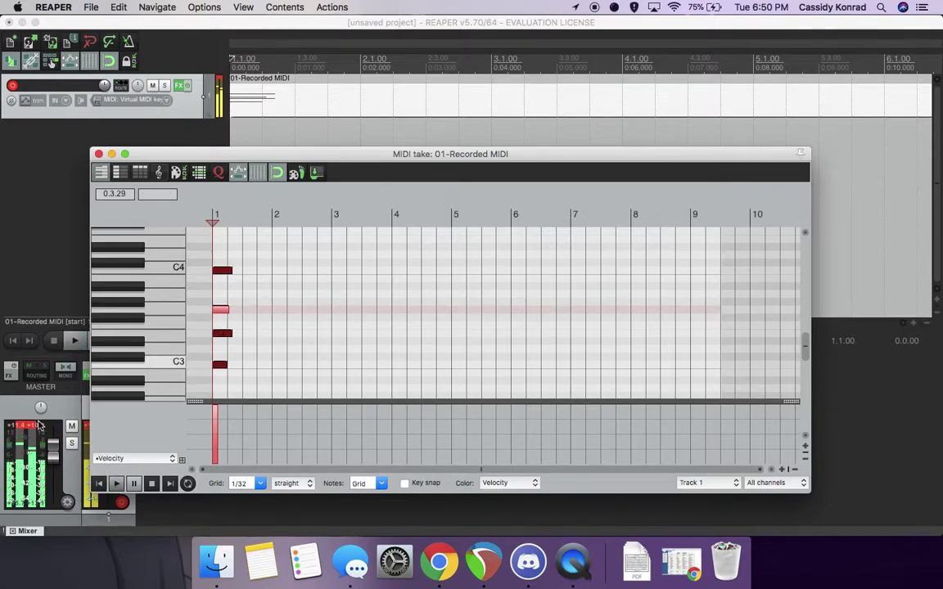
- Minimize the MIDI editor and disarm track 1 for recording
click(71, 427)
click(71, 427)
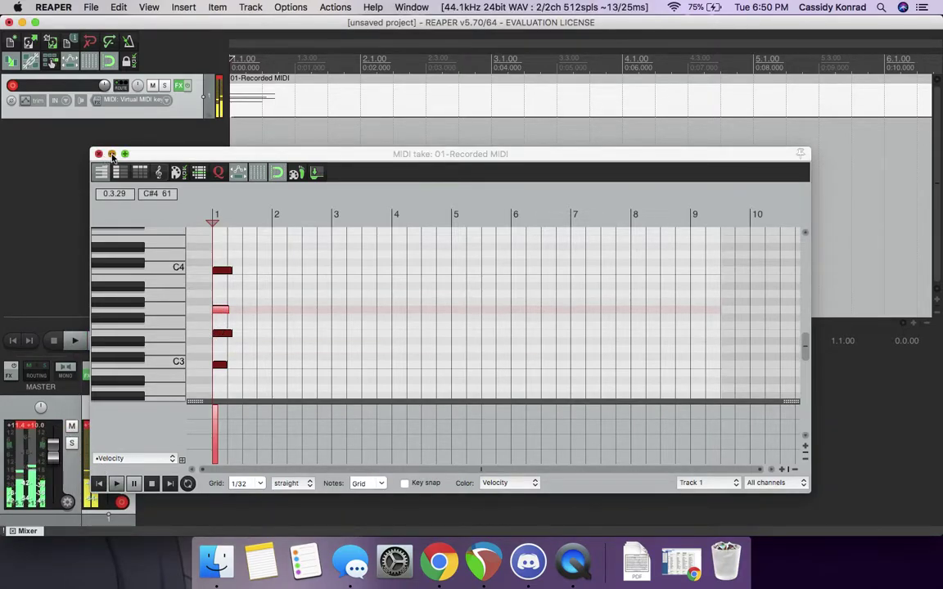
click(112, 154)
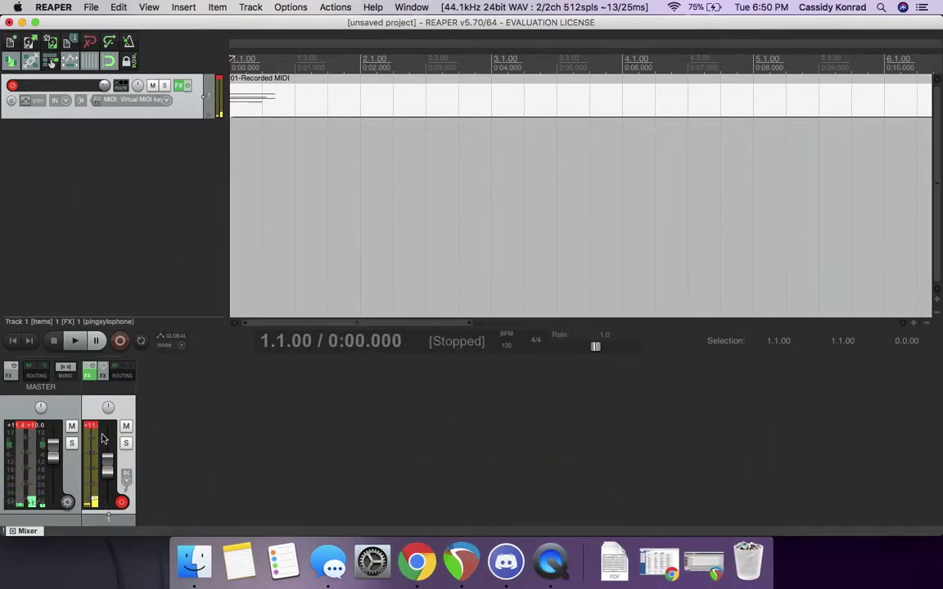
click(12, 86)
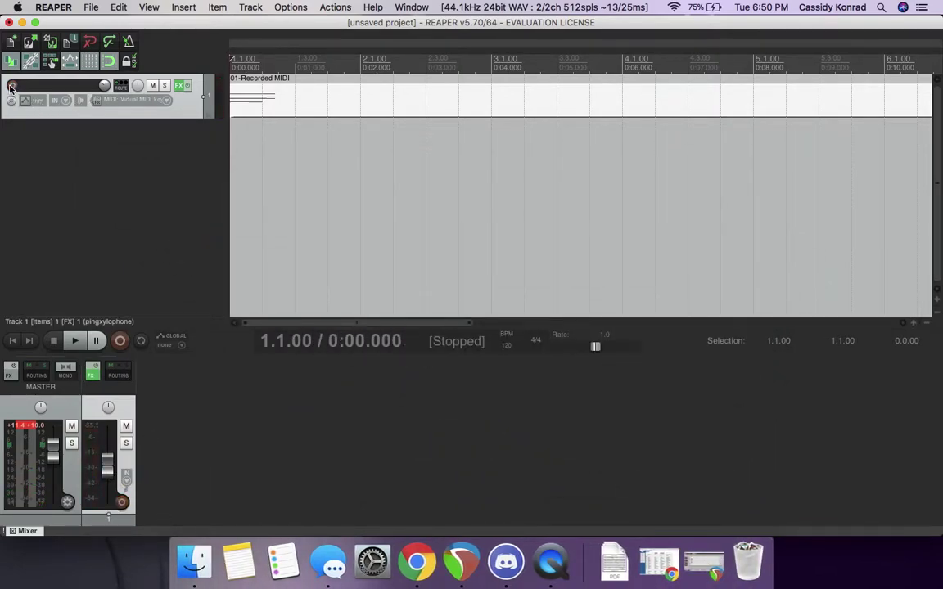
- Play the chord repeatedly from the start of the project with the track disarmed, then stop playback
key(space)
key(space)
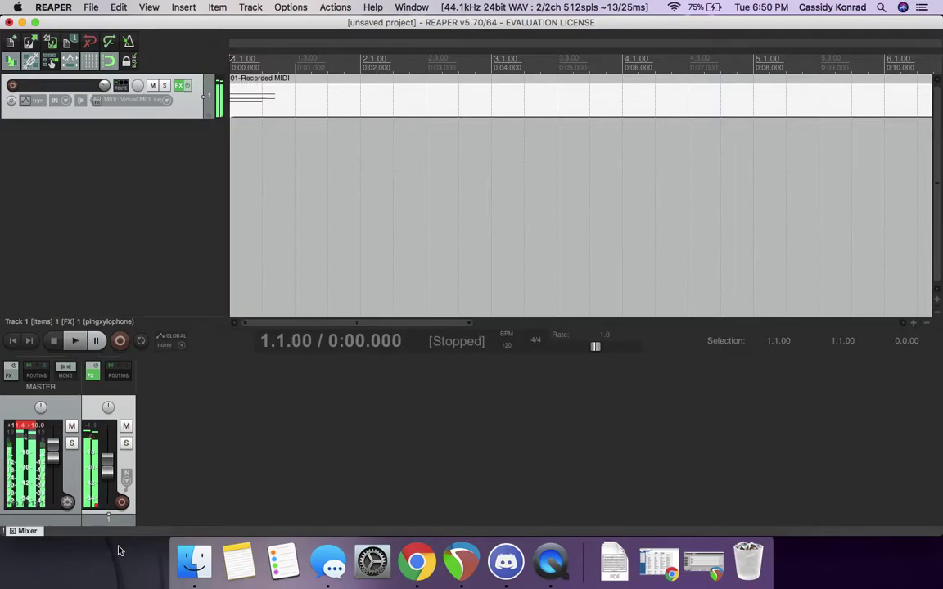
key(space)
key(space)
key(space)
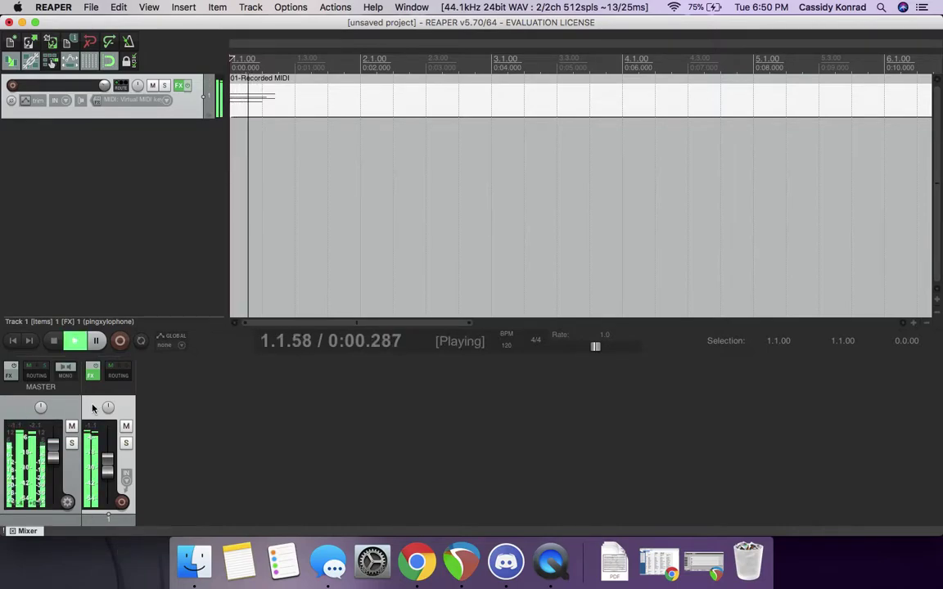
key(space)
- Shorten the chord's E3 and C4 notes to one beat and paste a copy of the chord at 1.3, one semitone higher
double_click(241, 100)
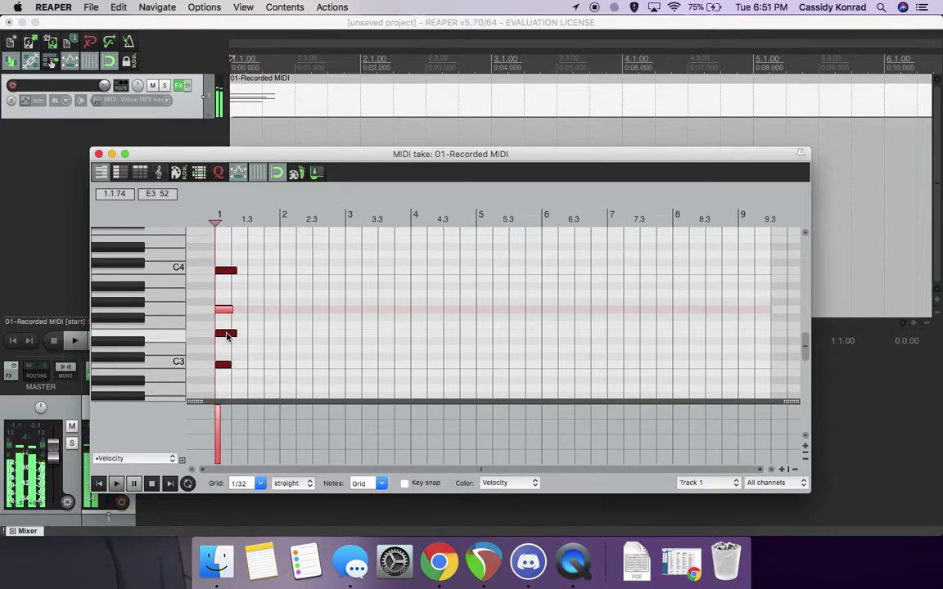
click(222, 270)
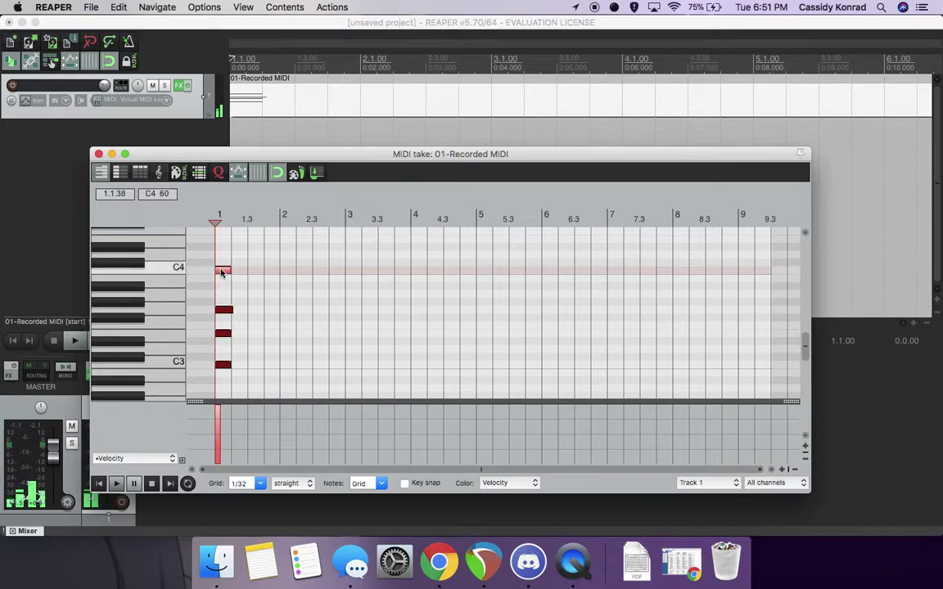
shift+click(224, 365)
key(ctrl+c)
click(293, 340)
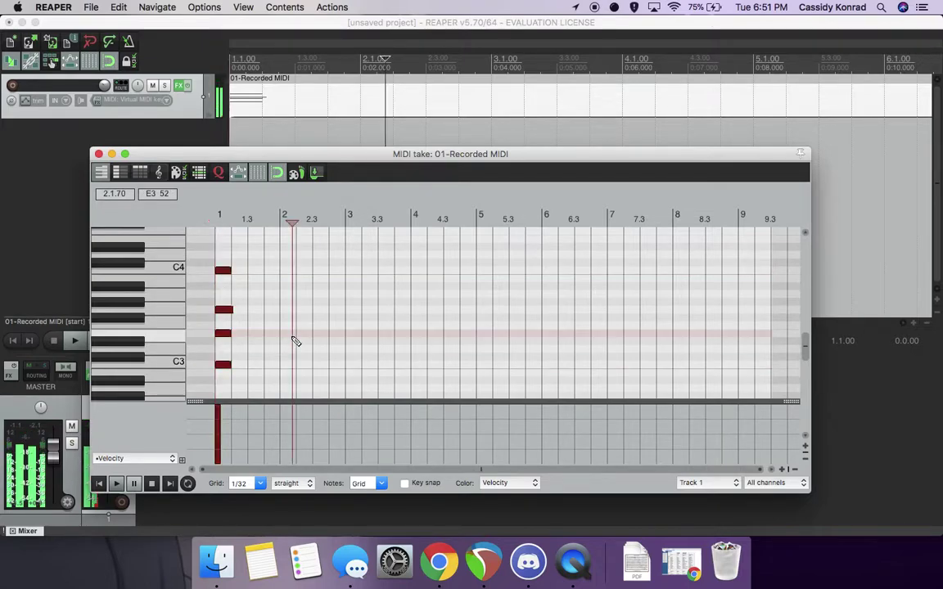
key(ctrl+v)
drag(299, 338, 249, 329)
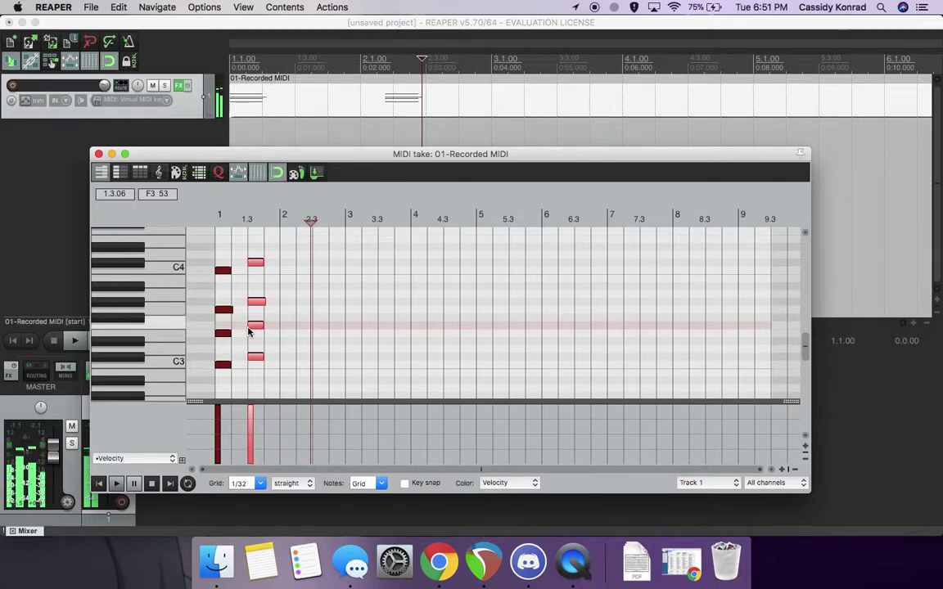
- Paste a copy of the chord at measure 2 with its lowest note on C3, play the three chords from the start and stop
click(284, 369)
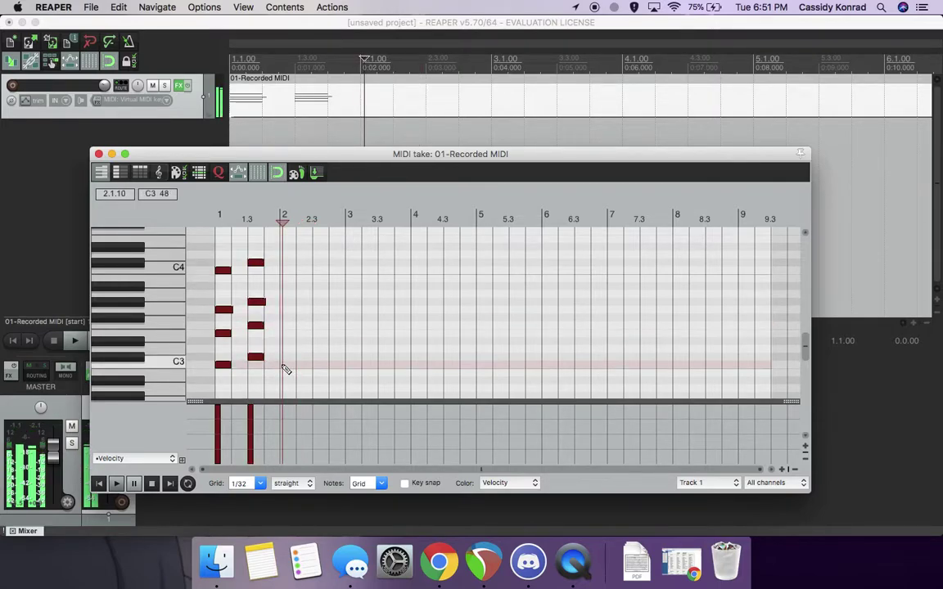
key(ctrl+v)
drag(292, 366, 286, 367)
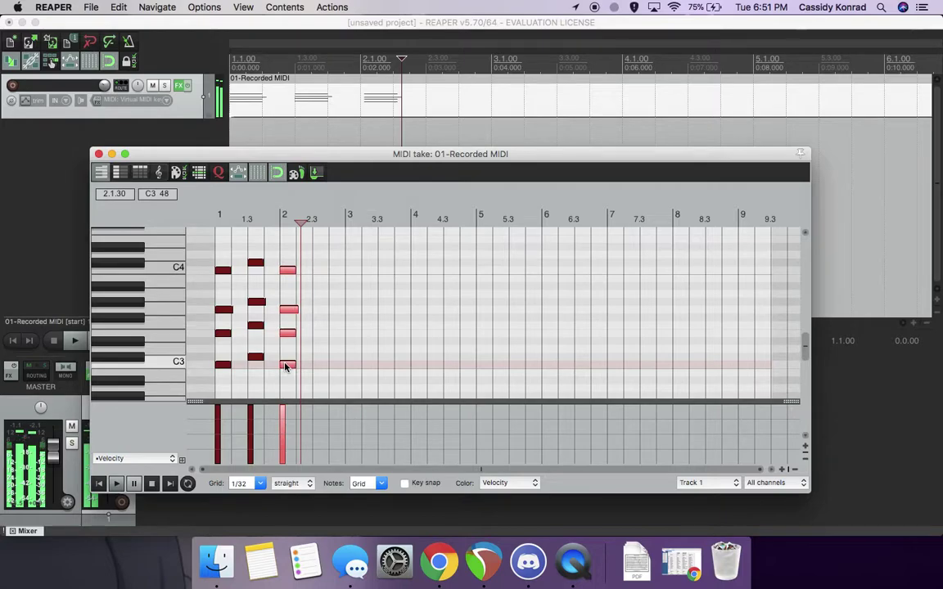
click(222, 374)
key(space)
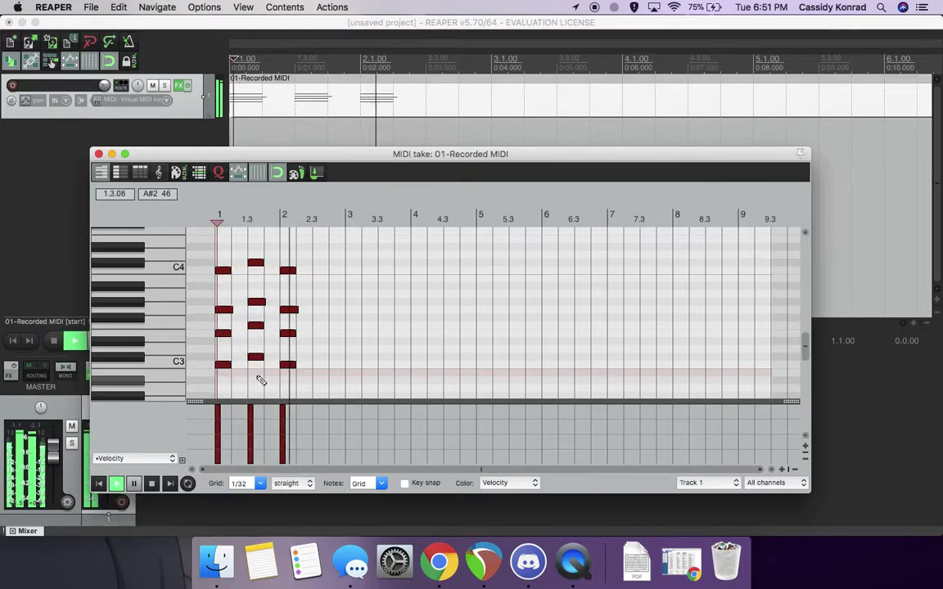
key(space)
- Move the third chord about half a beat earlier, play the progression from the start and stop
click(286, 366)
shift+click(290, 271)
drag(290, 272, 276, 272)
key(space)
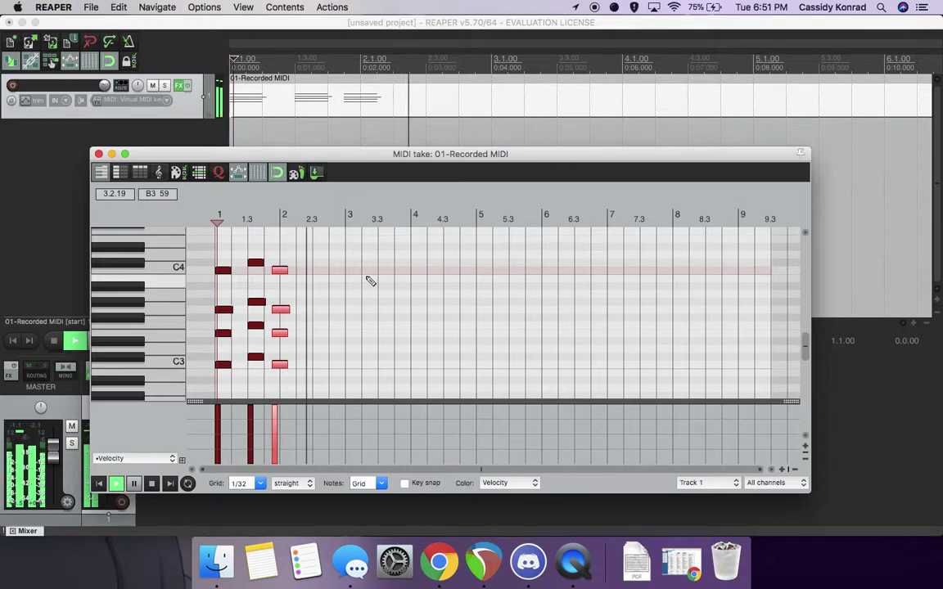
key(space)
- Move the second chord one beat earlier so it directly follows the first chord, and play the progression
click(257, 264)
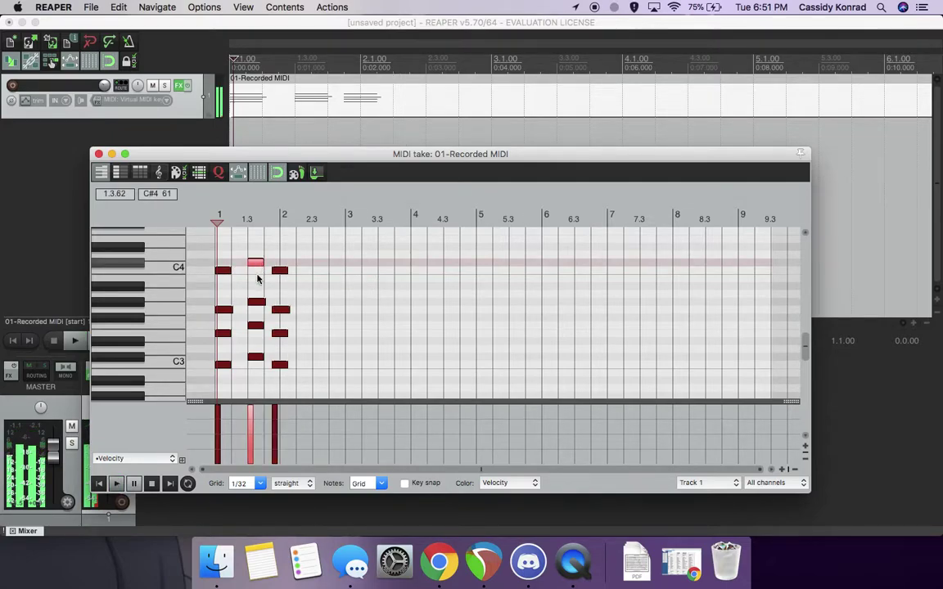
shift+click(257, 358)
drag(257, 359, 239, 360)
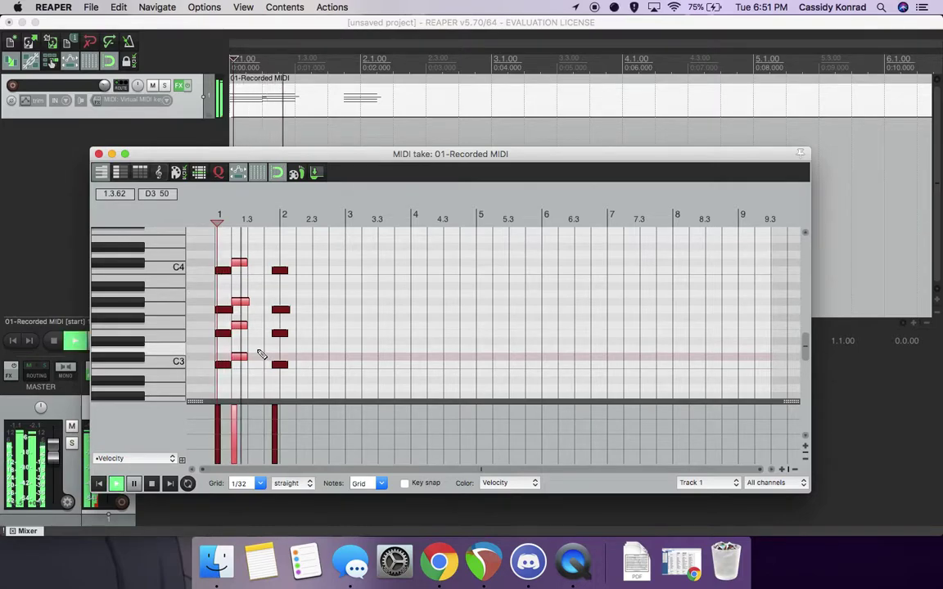
- Raise the third chord four semitones so its lowest note is E3, shift it slightly earlier, and play the progression
click(279, 365)
shift+click(280, 333)
shift+click(279, 309)
shift+click(280, 270)
drag(280, 270, 273, 243)
key(space)
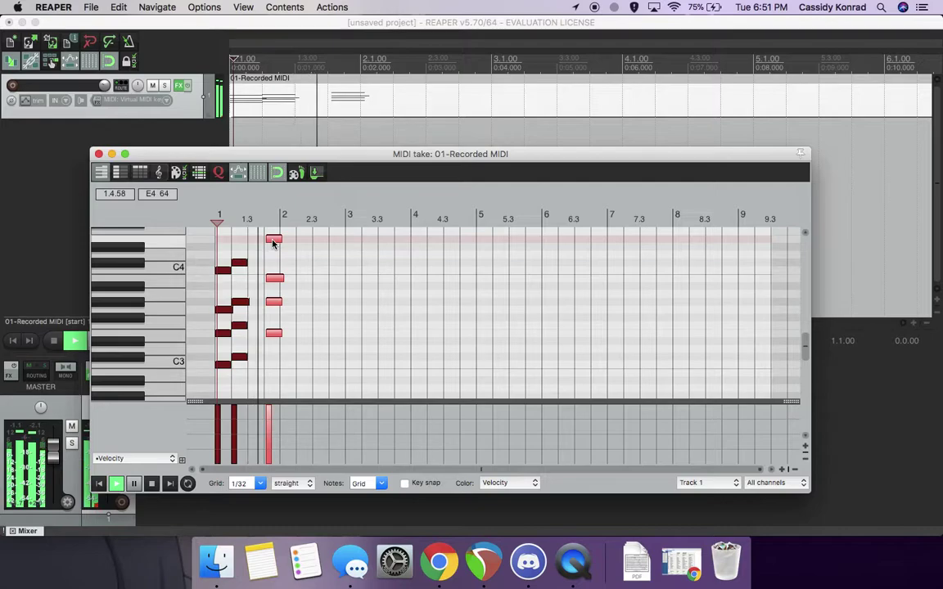
key(space)
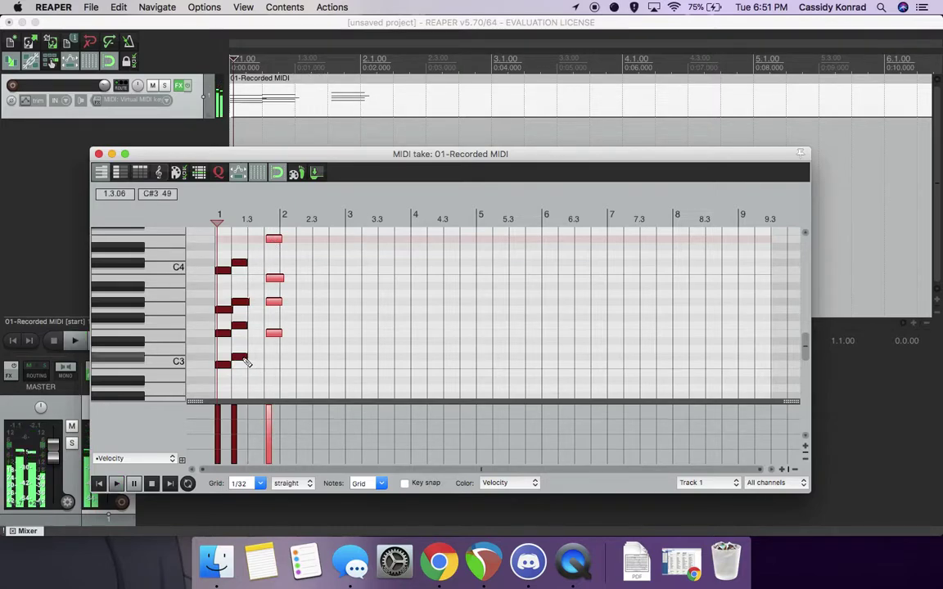
- Delete all notes from the recorded MIDI item and close the MIDI editor
key(super+a)
key(Delete)
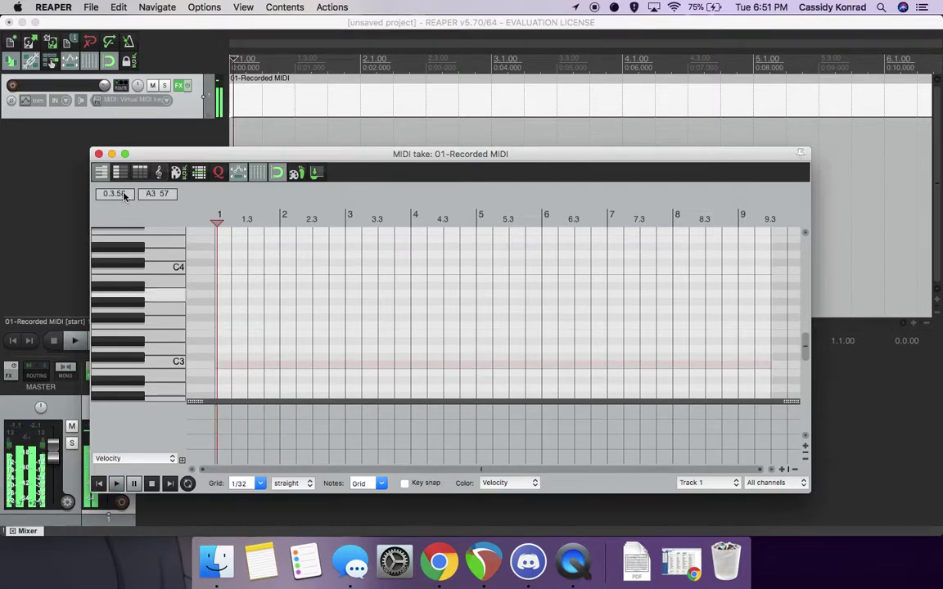
click(98, 154)
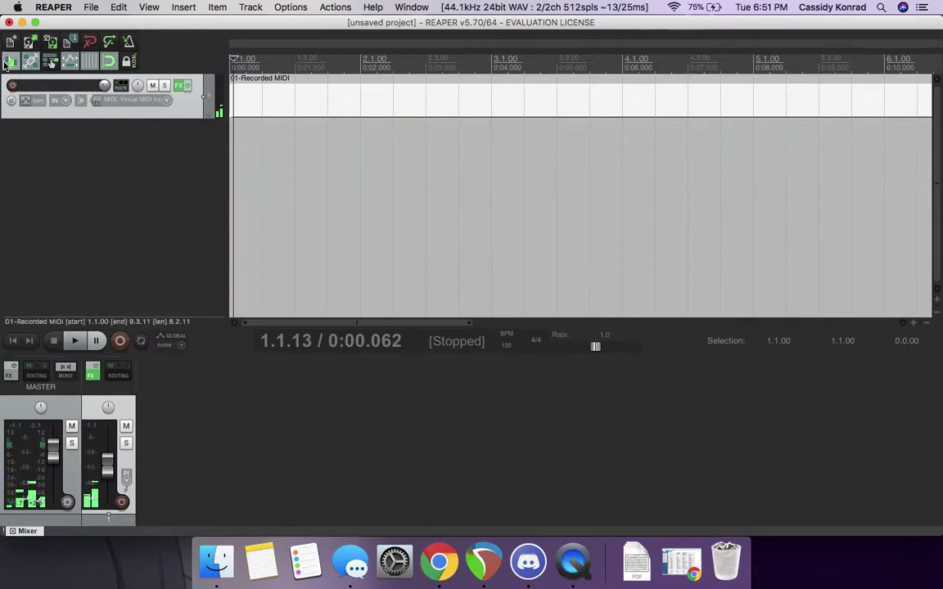
- Replace the pingxylophone sampler on track 1 with VSTi: ReaSynth (Cockos), filtering the effects list by "synth"
click(293, 97)
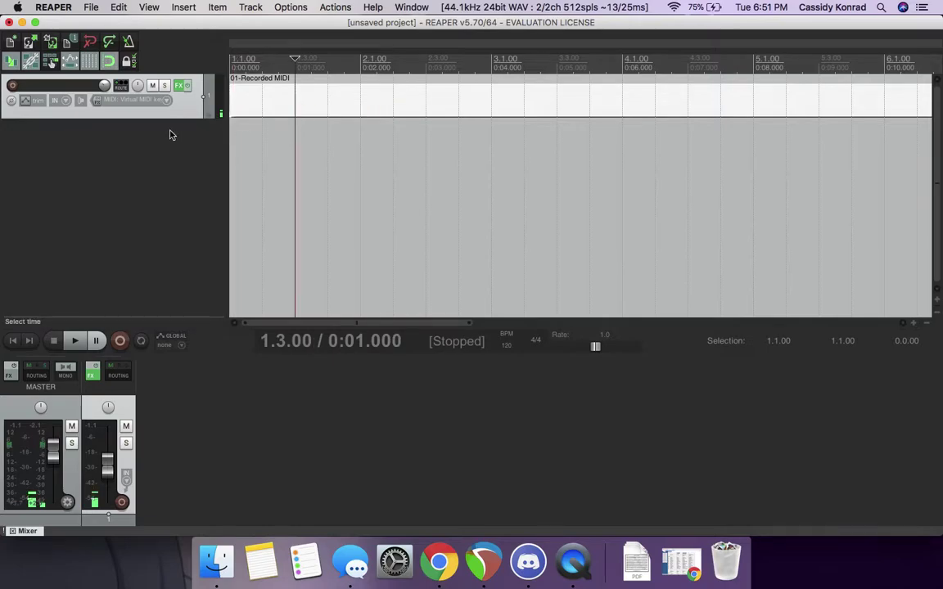
click(181, 86)
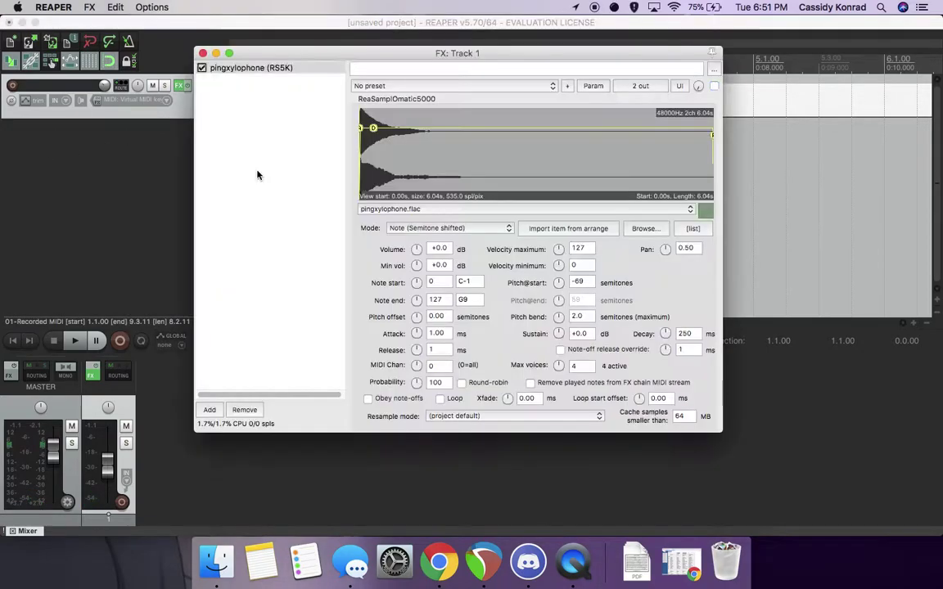
click(241, 410)
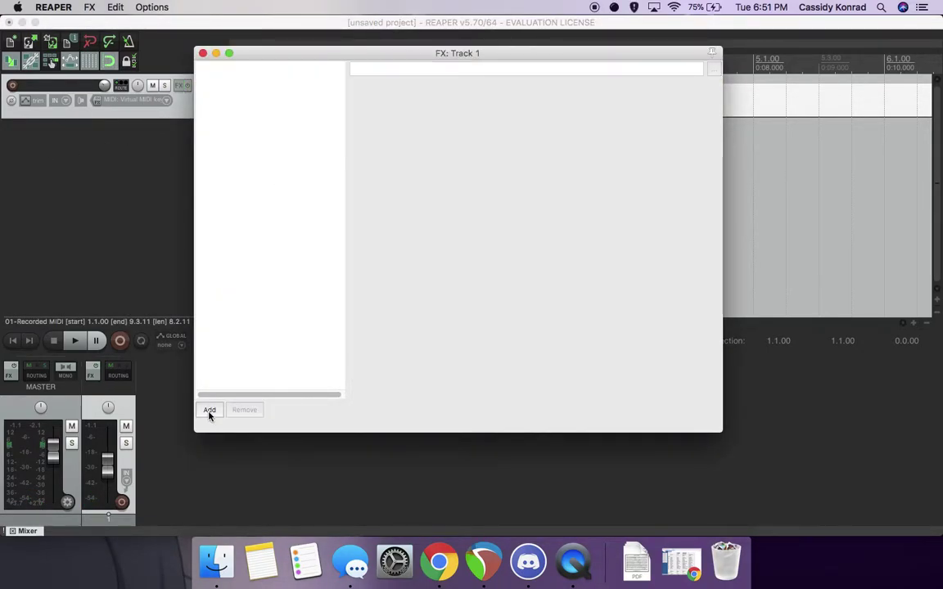
click(208, 410)
text(s)
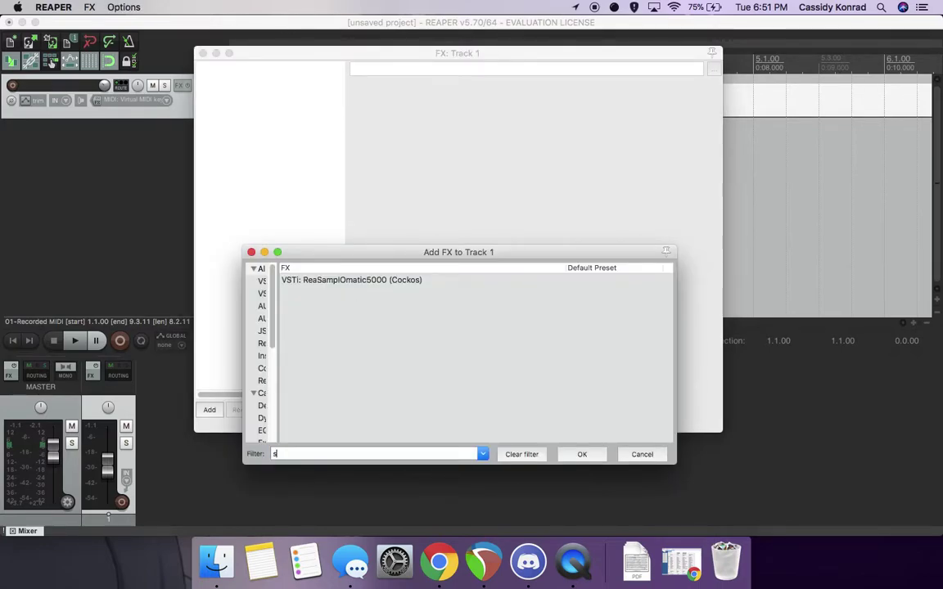
text(ynth)
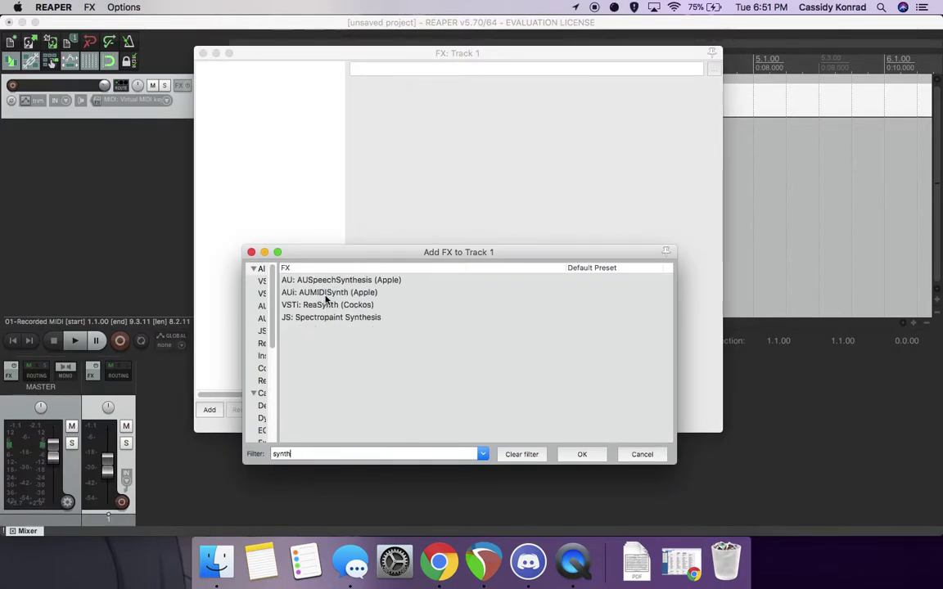
double_click(342, 306)
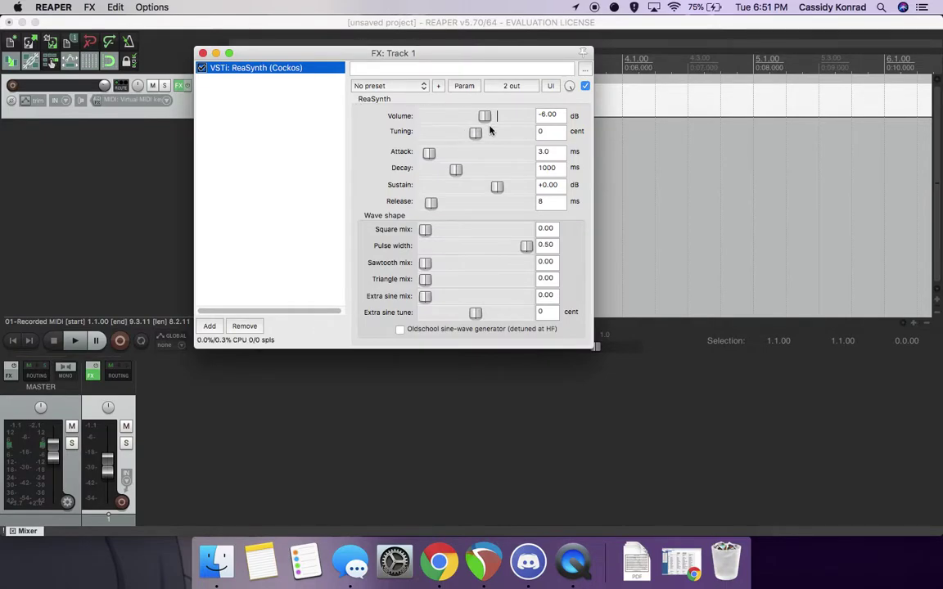
- Uncover the MIDI item, draw a long G3 note in it to try ReaSynth, delete the note and close the MIDI editor
drag(437, 56, 340, 218)
click(236, 101)
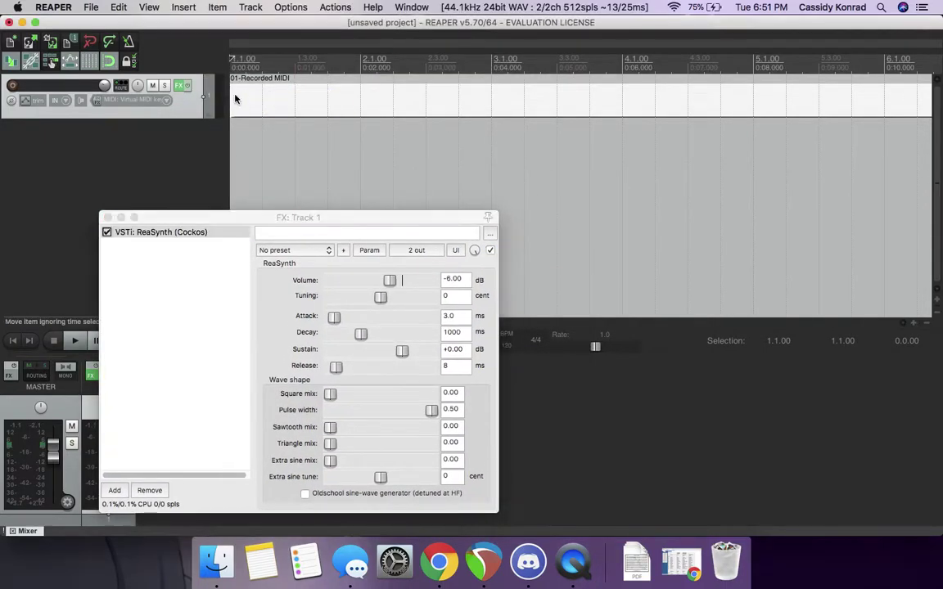
double_click(236, 102)
mouse_move(273, 297)
mouse_down()
mouse_move(414, 304)
mouse_move(307, 289)
mouse_move(326, 312)
mouse_up()
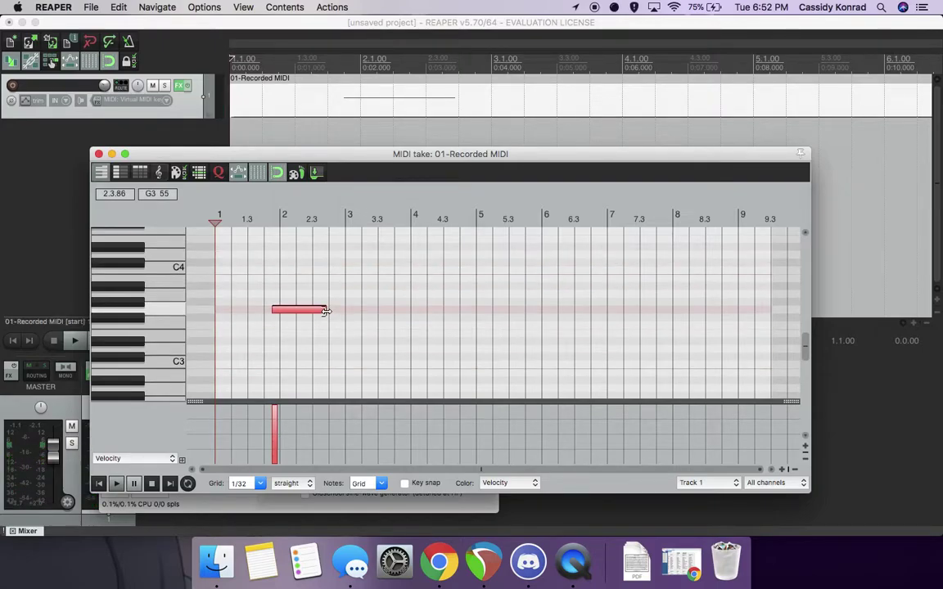
key(BackSpace)
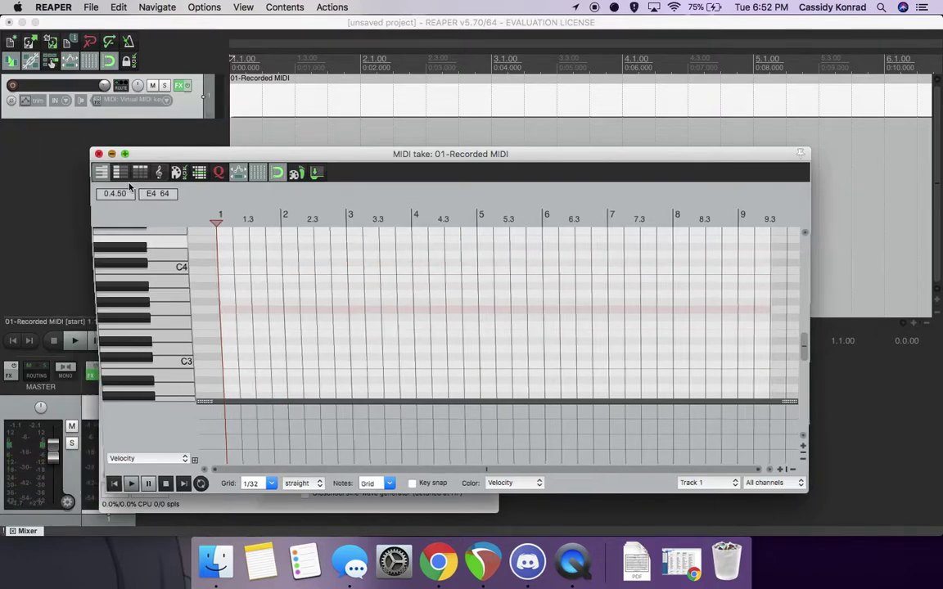
click(98, 154)
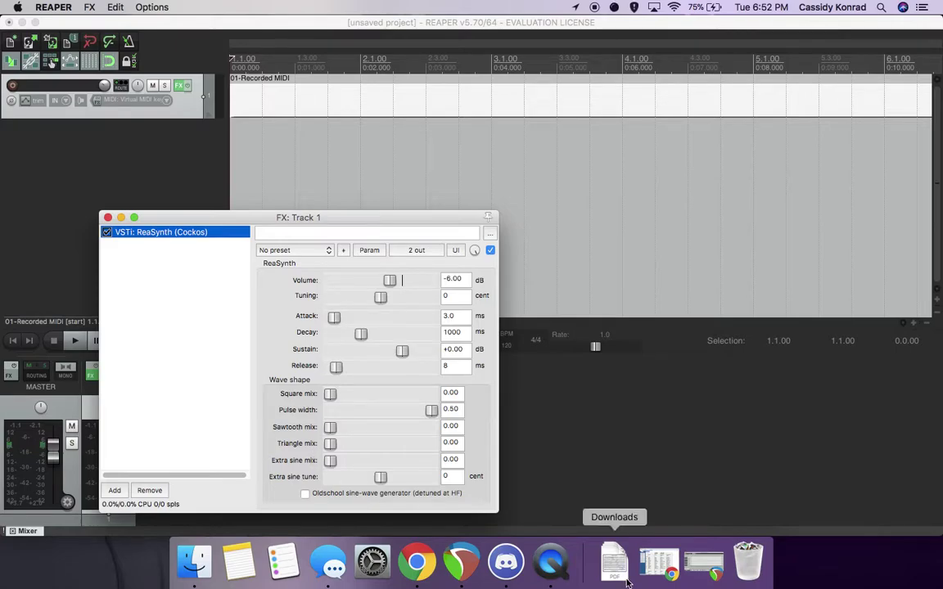
- Reopen the recorded MIDI item and arrange the ReaSynth window and a narrowed MIDI editor side by side
drag(277, 217, 121, 230)
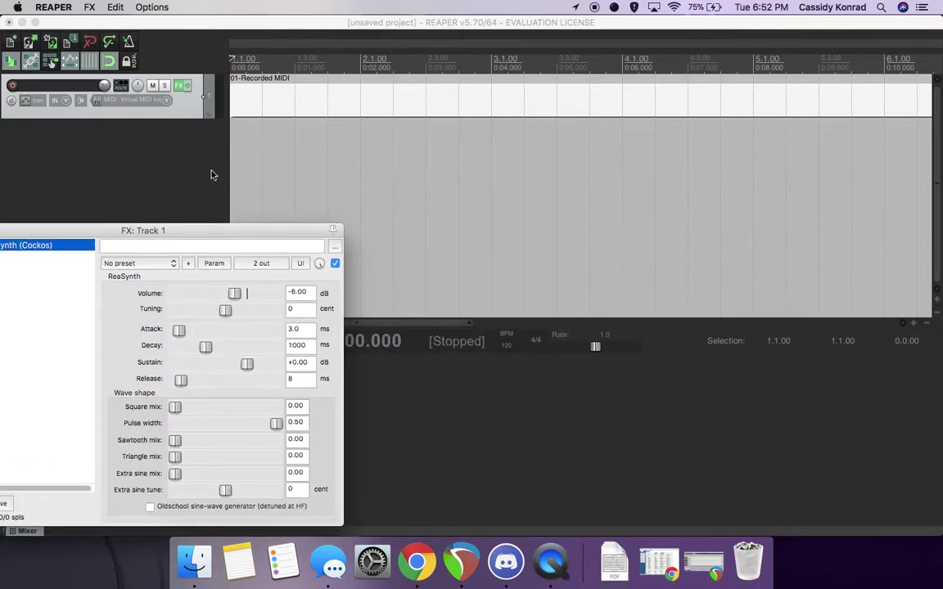
double_click(325, 92)
drag(477, 157, 481, 160)
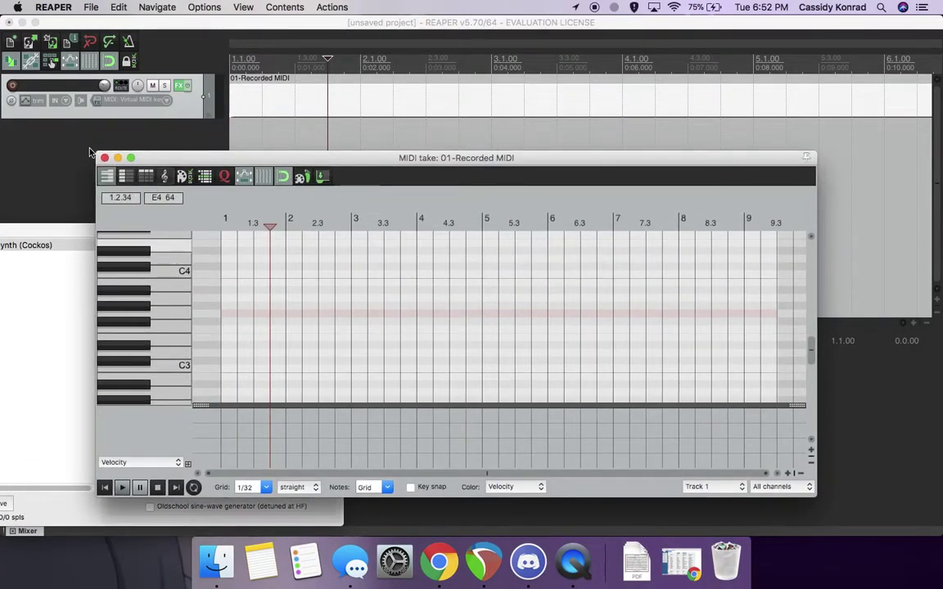
drag(95, 153, 379, 87)
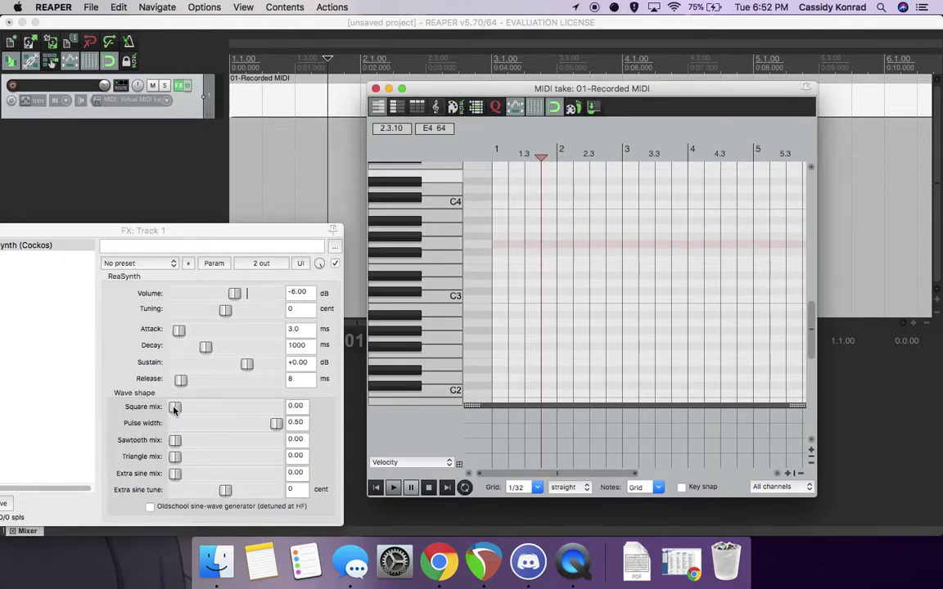
- Set ReaSynth's Square mix to 1.00, audition the sound with a long E3 note, and undo the note
drag(174, 408, 436, 396)
mouse_move(552, 260)
mouse_down()
mouse_move(598, 262)
mouse_move(494, 275)
mouse_move(621, 269)
mouse_up()
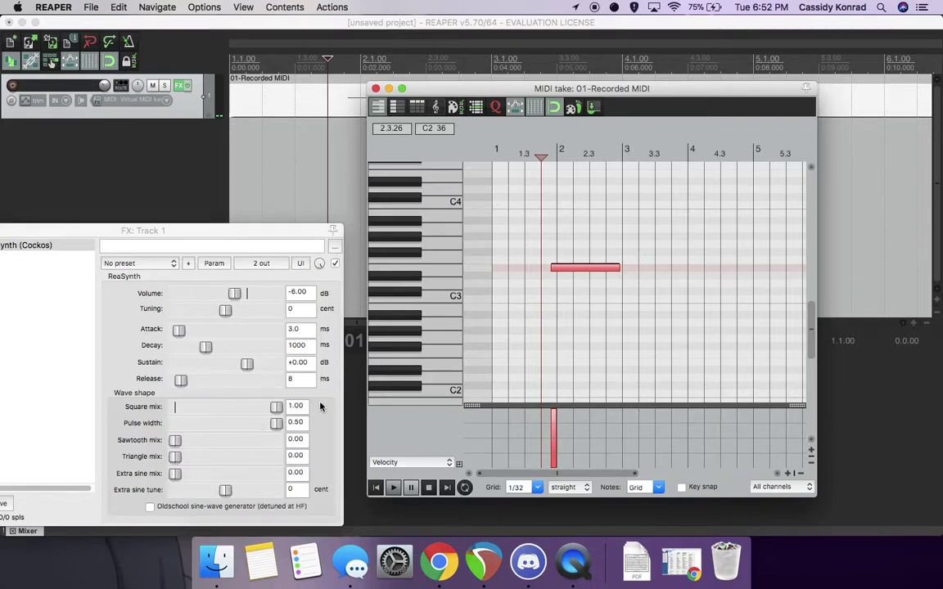
key(super+z)
- Set Sawtooth mix to 1.00 and audition it with a note, return Square mix to 0.00, audition again, and undo both notes
drag(175, 442, 234, 440)
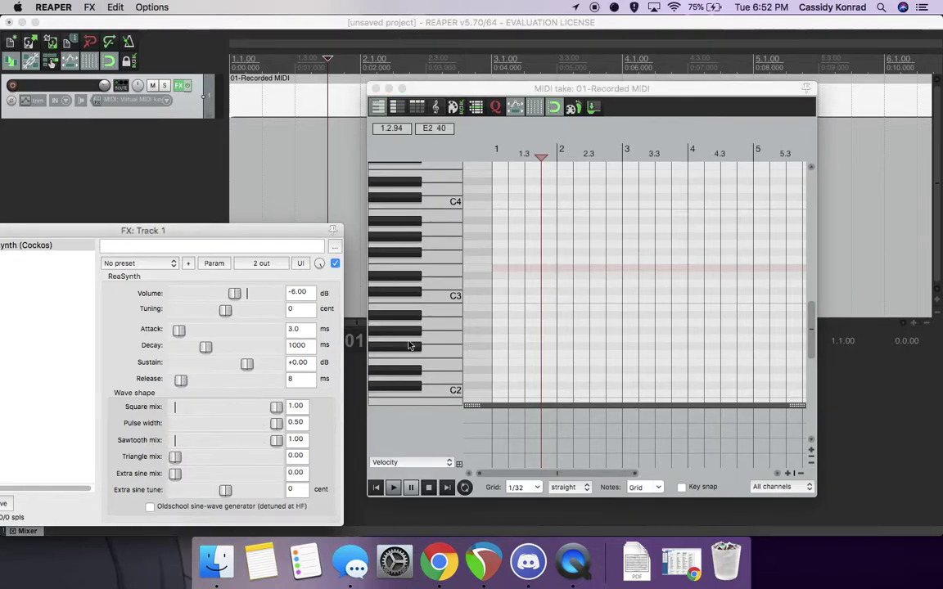
mouse_move(507, 269)
mouse_down()
mouse_move(690, 277)
mouse_move(641, 301)
mouse_move(622, 262)
mouse_up()
key(super+z)
drag(277, 407, 182, 401)
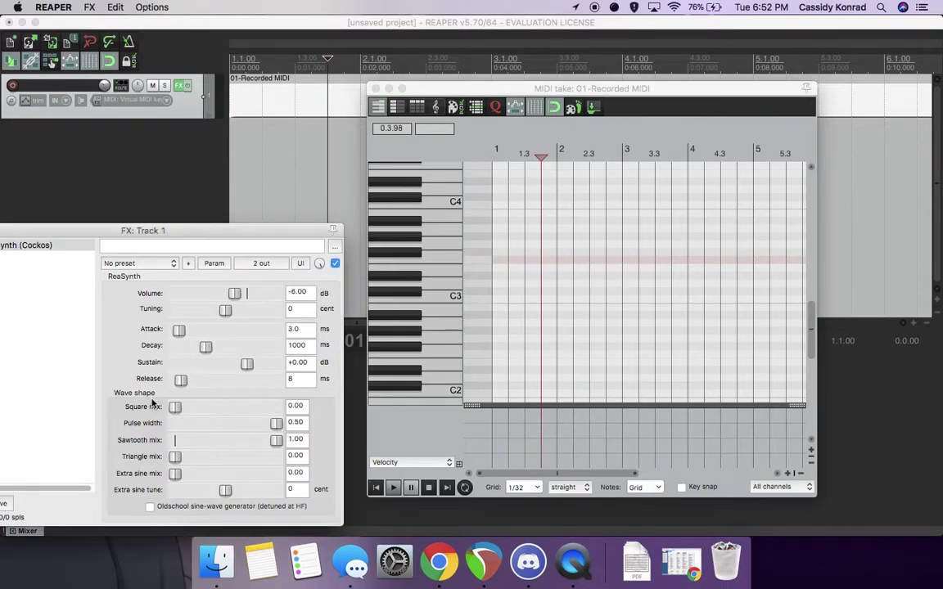
drag(546, 297, 636, 357)
key(super+z)
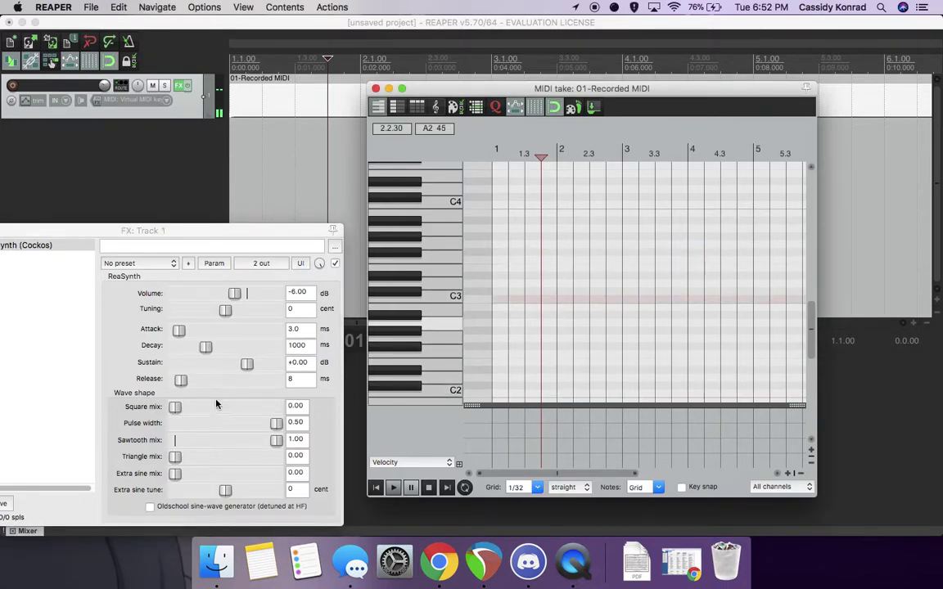
- Set Triangle mix to 1.00 and Sawtooth mix to 0.00, audition the sound with a note, and undo the note
drag(175, 461, 260, 449)
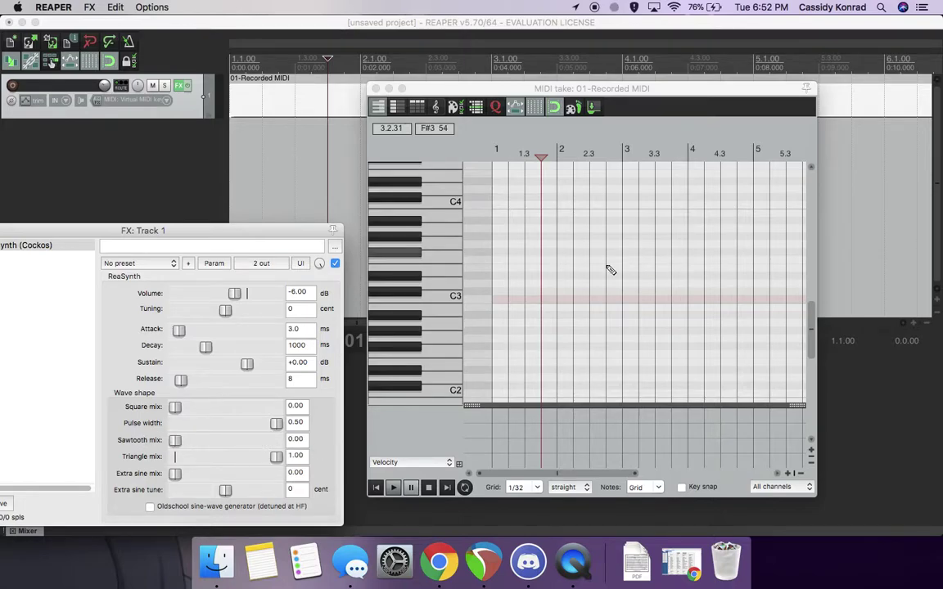
mouse_move(600, 271)
mouse_down()
mouse_move(611, 320)
mouse_move(560, 351)
mouse_move(604, 282)
mouse_up()
key(super+z)
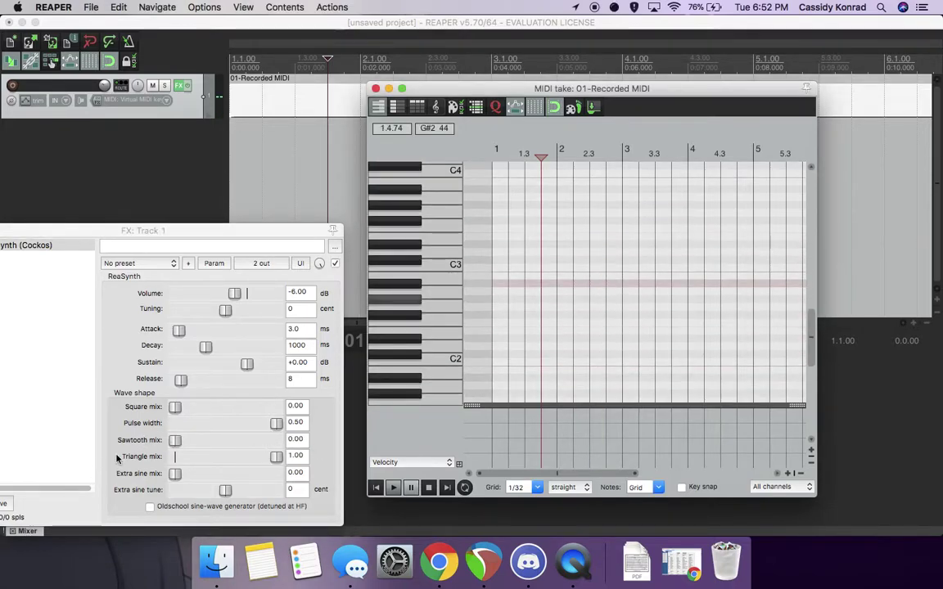
- Set Sawtooth mix to 1.00 alongside the triangle wave, audition the blend with a note, and undo the changes to the MIDI item
drag(173, 442, 367, 436)
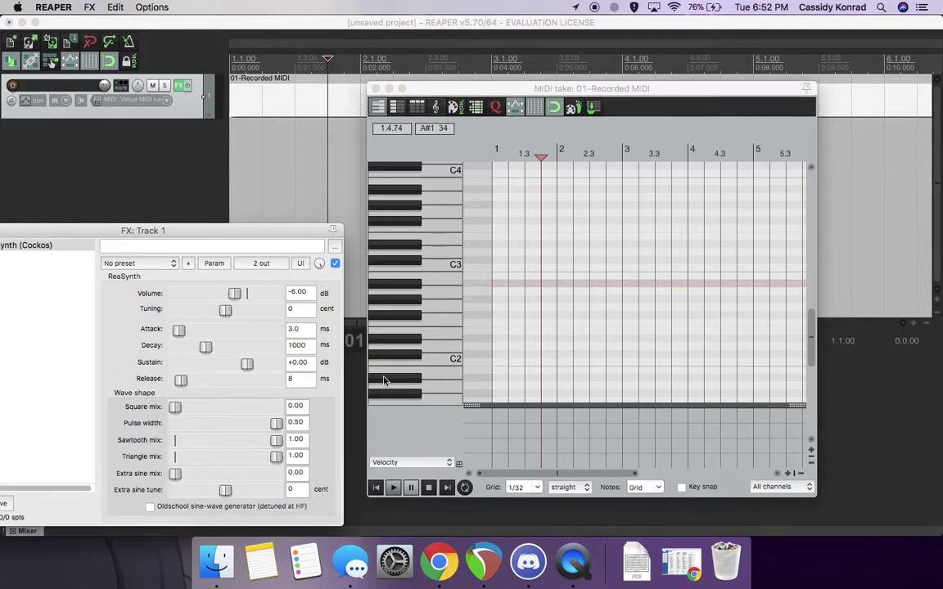
click(615, 281)
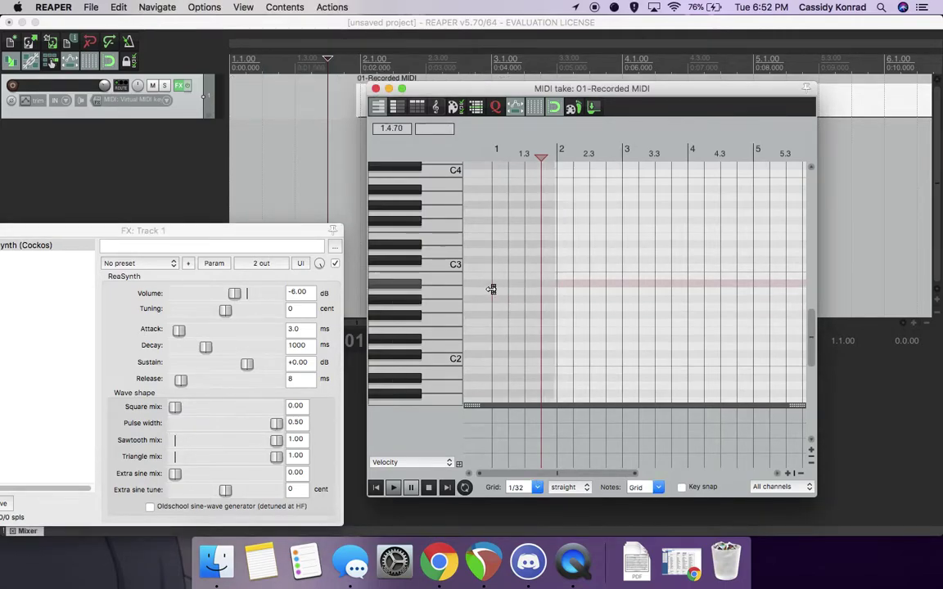
mouse_move(590, 261)
mouse_down()
mouse_move(626, 272)
mouse_move(719, 239)
mouse_up()
key(super+z)
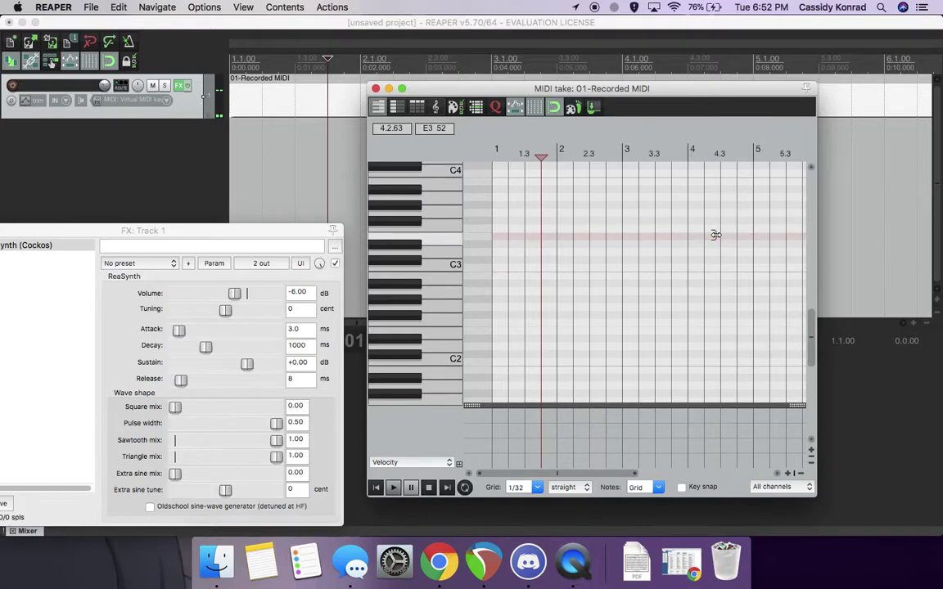
- Set Extra sine mix to 1.00 and Extra sine tune to 1200 cent, and audition the sound with a note near beat 1.2
drag(171, 476, 270, 471)
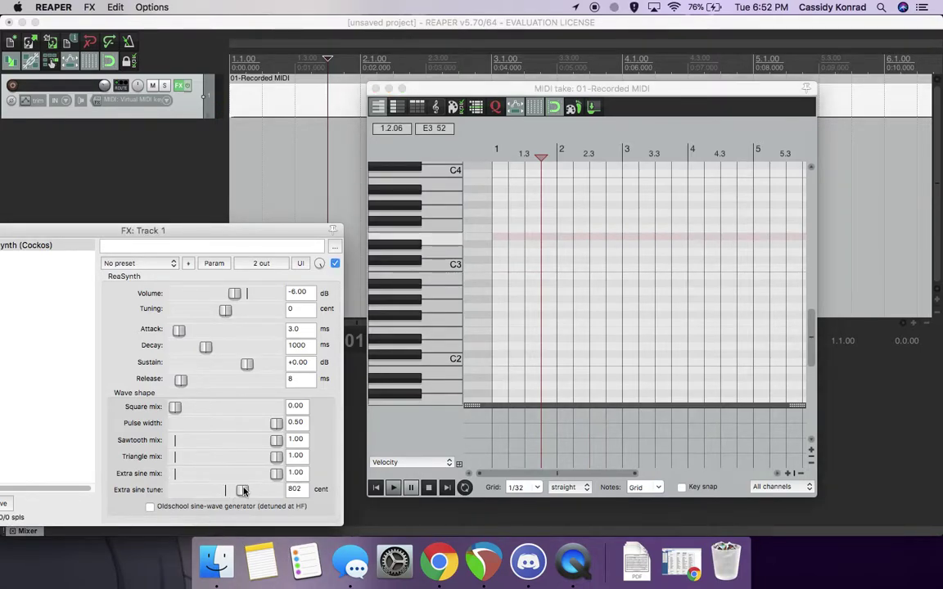
click(303, 490)
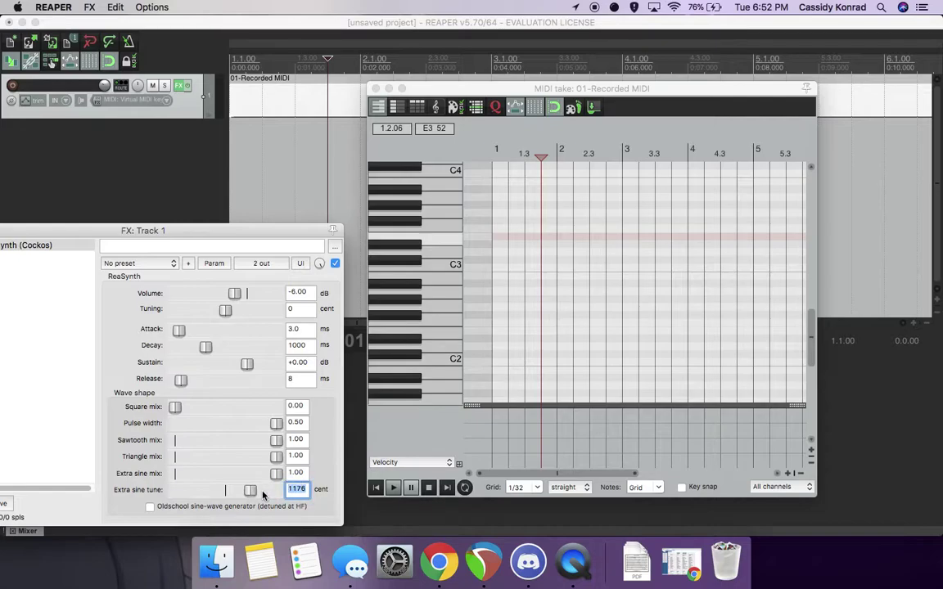
click(513, 266)
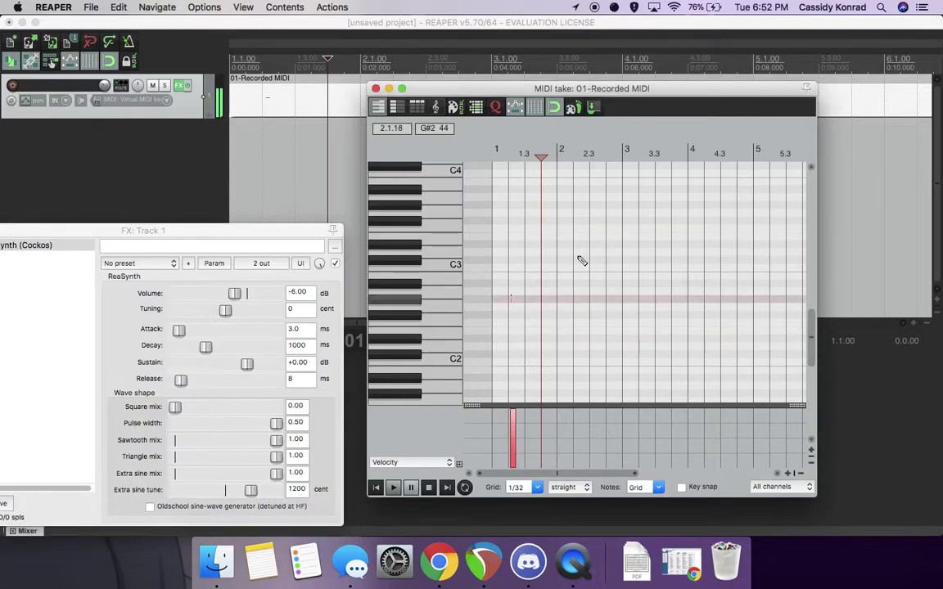
- Undo the last audition note, set Extra sine mix to 0.00, and audition the sound with a note that is undone
mouse_move(722, 269)
mouse_down()
mouse_move(461, 269)
mouse_move(573, 269)
mouse_move(541, 272)
mouse_move(721, 292)
mouse_move(573, 300)
mouse_up()
key(super+z)
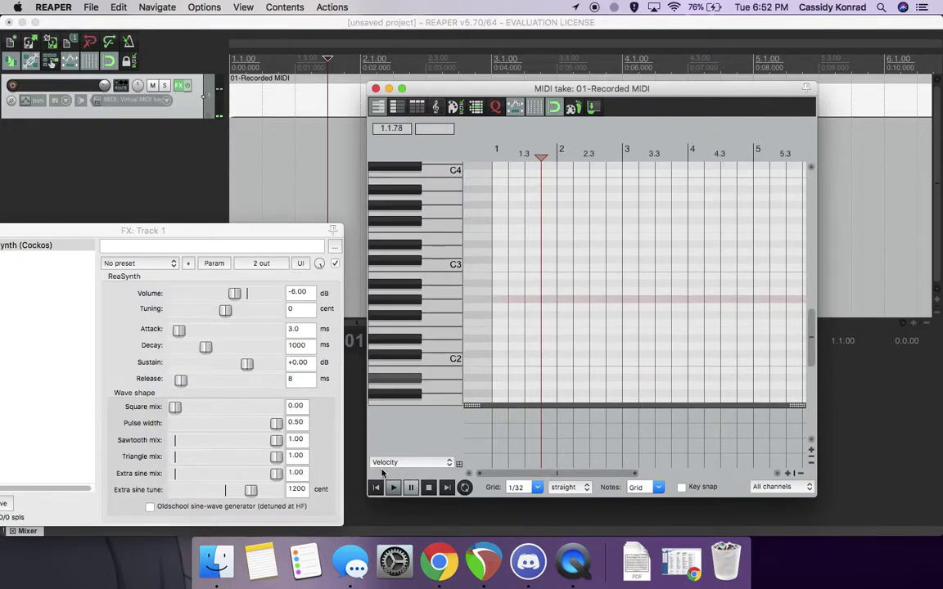
drag(274, 475, 187, 474)
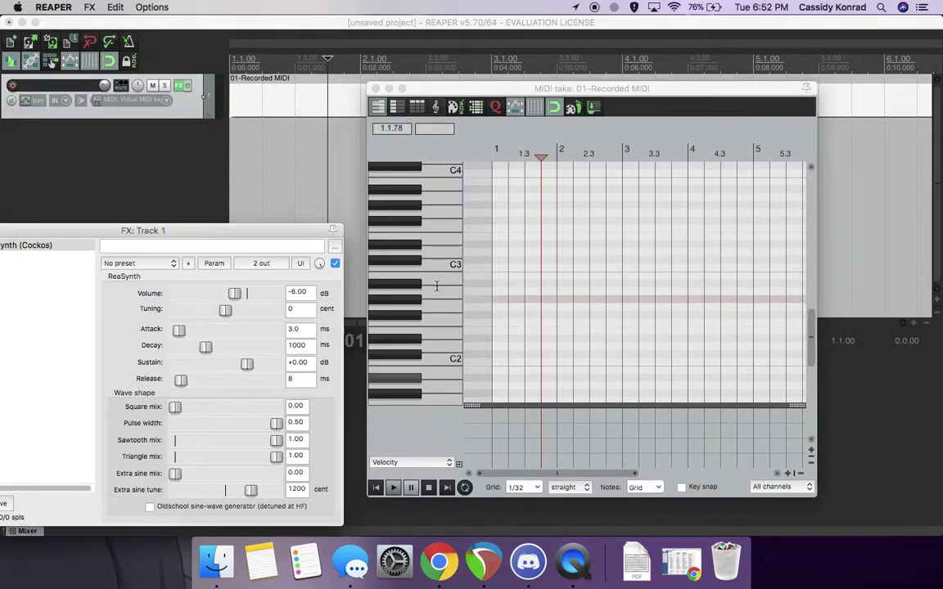
mouse_move(604, 339)
mouse_down()
mouse_move(556, 273)
mouse_move(541, 275)
mouse_up()
key(super+z)
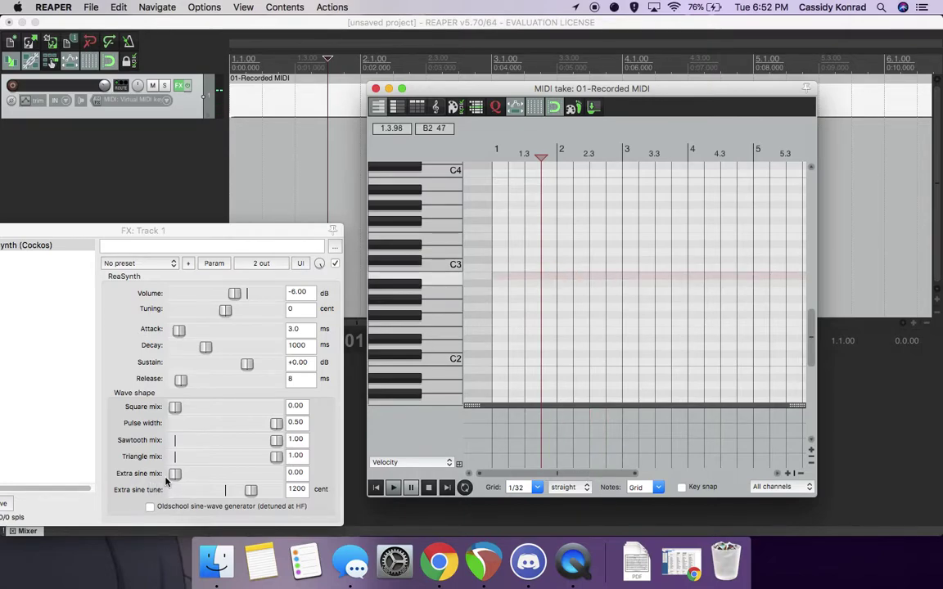
- Set Extra sine mix to 0.50 and enable the Oldschool sine-wave generator, auditioning each change with a temporary note
drag(174, 473, 195, 473)
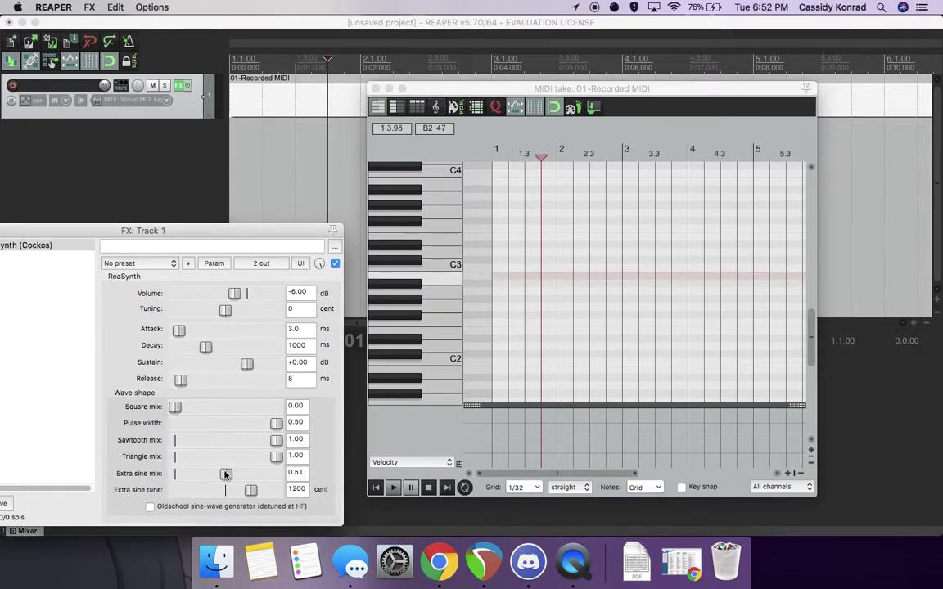
mouse_move(573, 298)
mouse_down()
mouse_move(655, 333)
mouse_move(527, 311)
mouse_move(596, 393)
mouse_move(612, 271)
mouse_move(315, 427)
mouse_up()
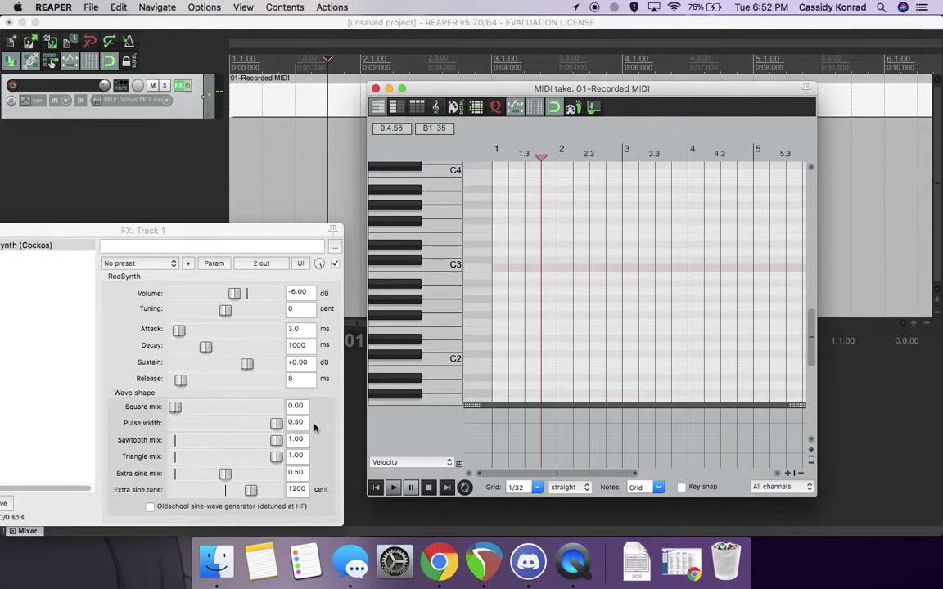
click(314, 457)
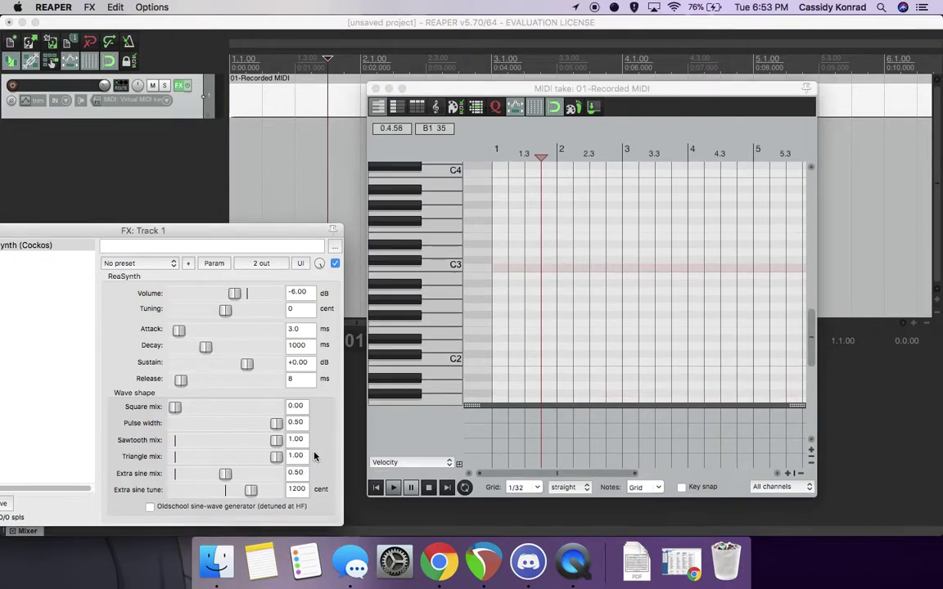
click(151, 507)
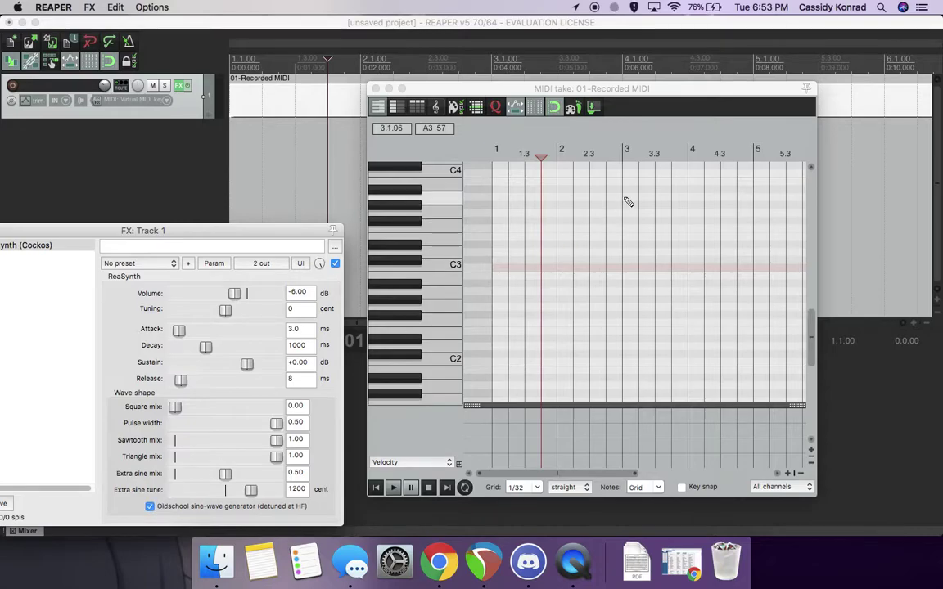
mouse_move(594, 298)
mouse_down()
mouse_move(626, 310)
mouse_move(681, 287)
mouse_move(482, 272)
mouse_up()
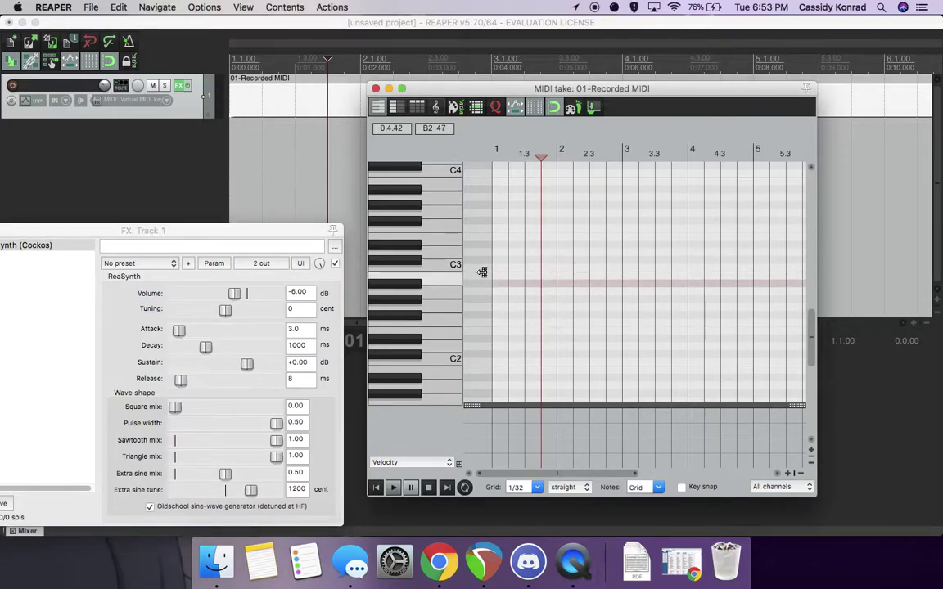
- Remove ReaSynth from Track 1 and search the available FX for "Aria Pla", clearing the filter again
drag(117, 231, 454, 179)
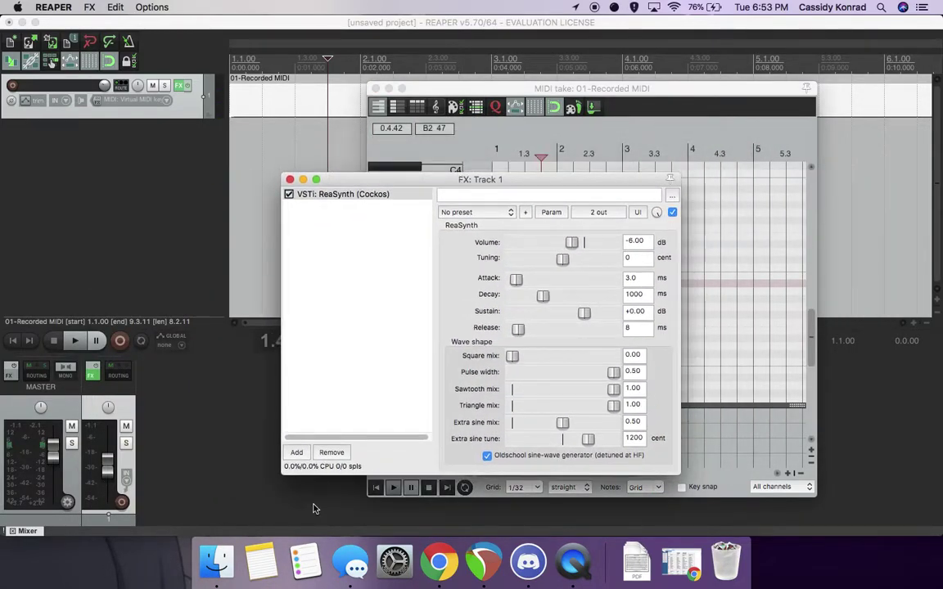
click(323, 452)
click(297, 453)
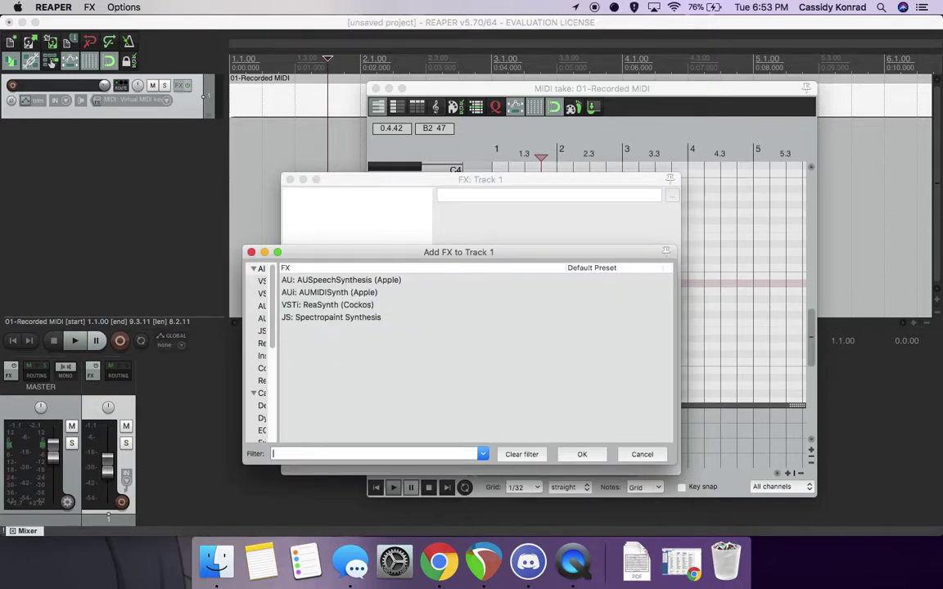
key(BackSpace)
text(Aria Pla)
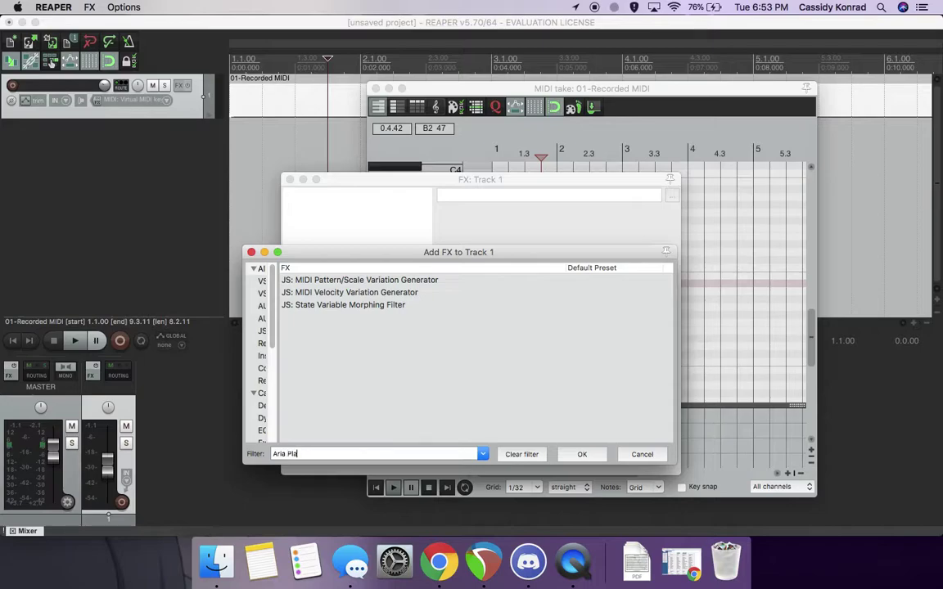
key(BackSpace)
key(BackSpace)
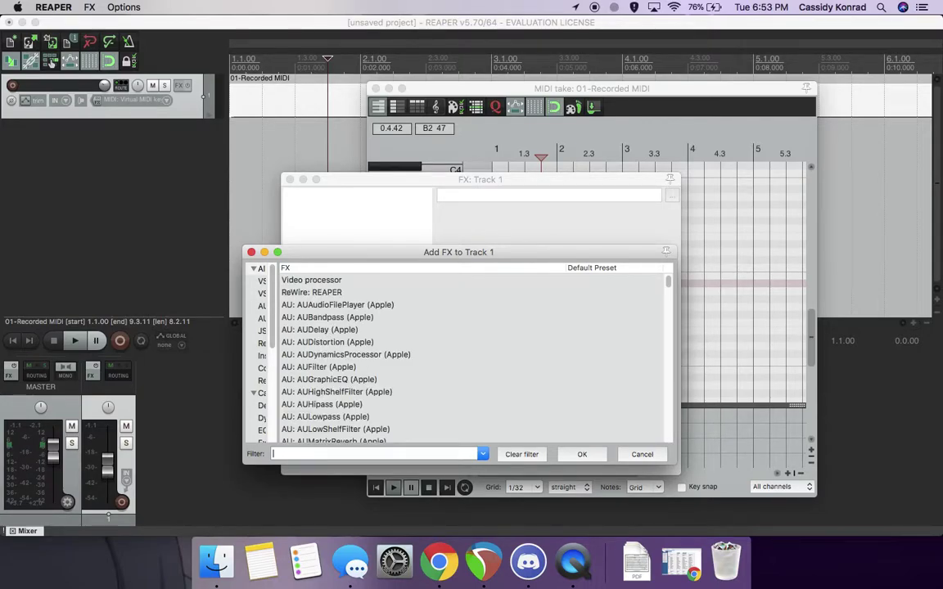
- Filter the FX list by "Synth" and add AUi: AUMIDISynth (Apple) to Track 1
text(Synth)
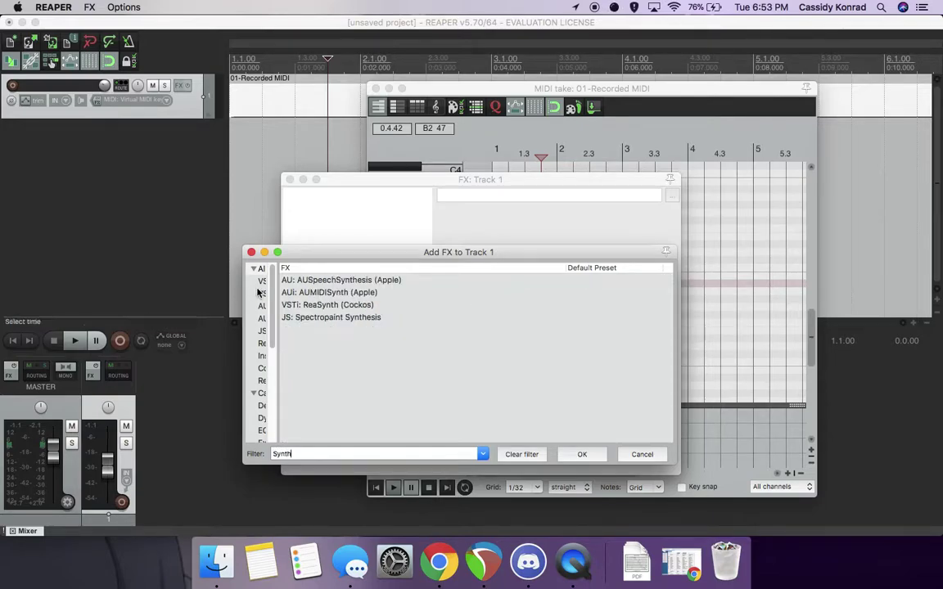
click(345, 280)
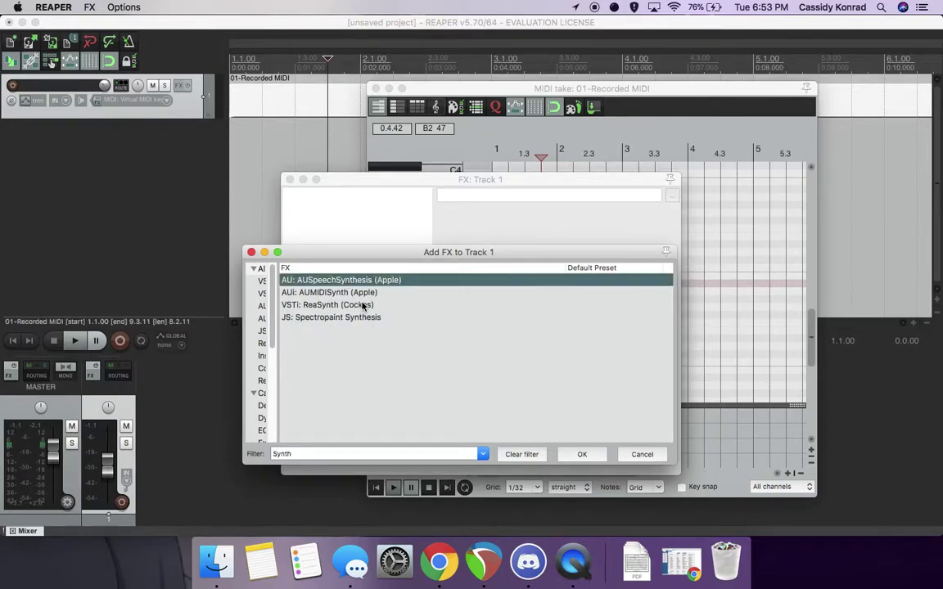
click(362, 295)
double_click(364, 294)
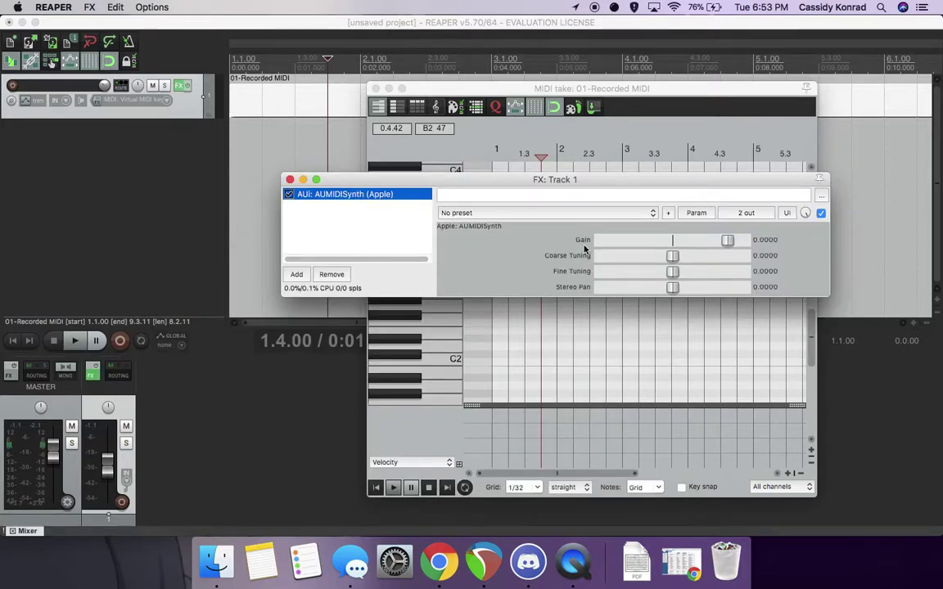
- Audition AUMIDISynth with an F2 note starting near beat 1.2, undo the note, and bring its FX window into view
mouse_move(514, 383)
mouse_down()
mouse_move(600, 339)
mouse_move(573, 328)
mouse_up()
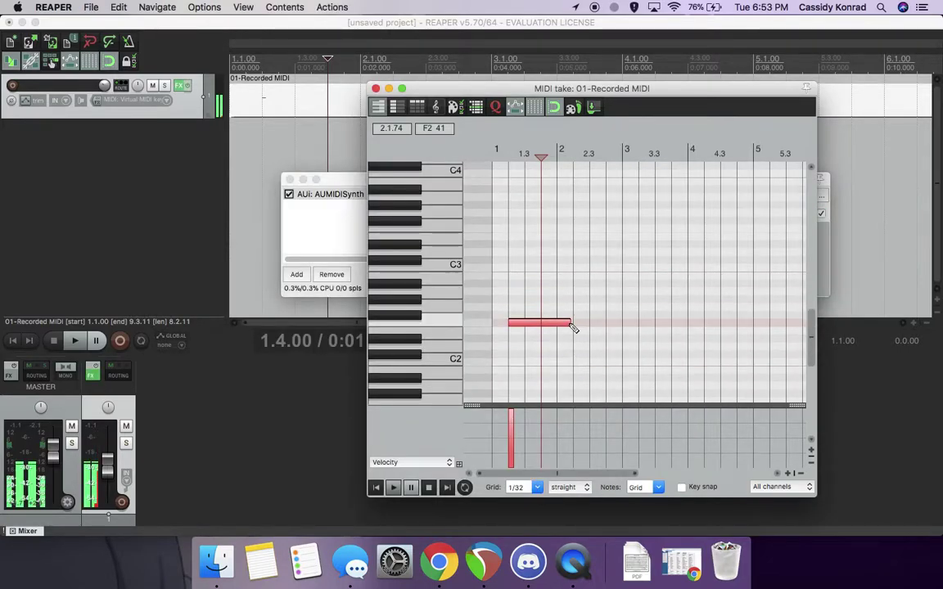
key(super+z)
click(312, 221)
drag(601, 182, 362, 174)
click(105, 186)
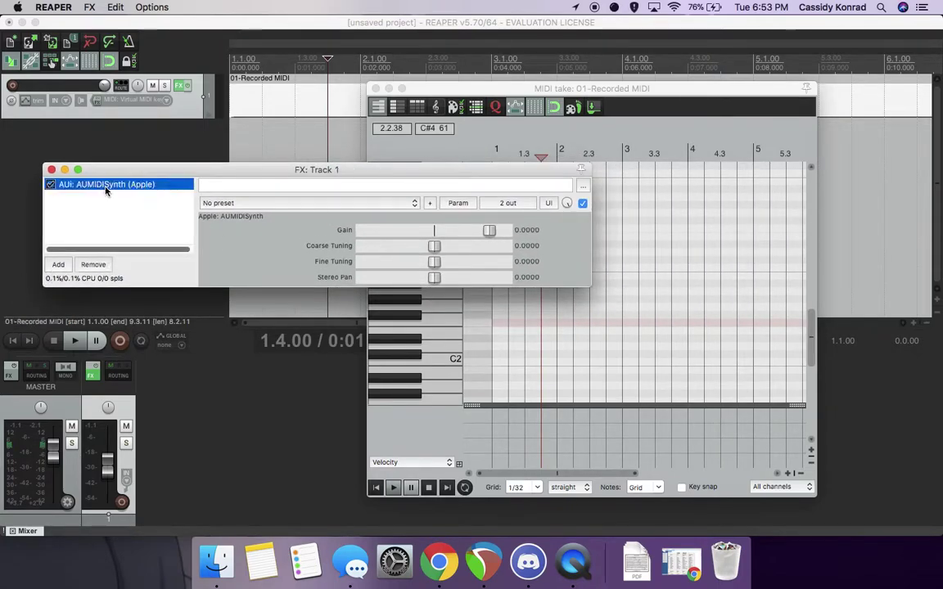
- Remove AUMIDISynth from Track 1 and close the FX windows and the MIDI editor
click(86, 263)
click(67, 265)
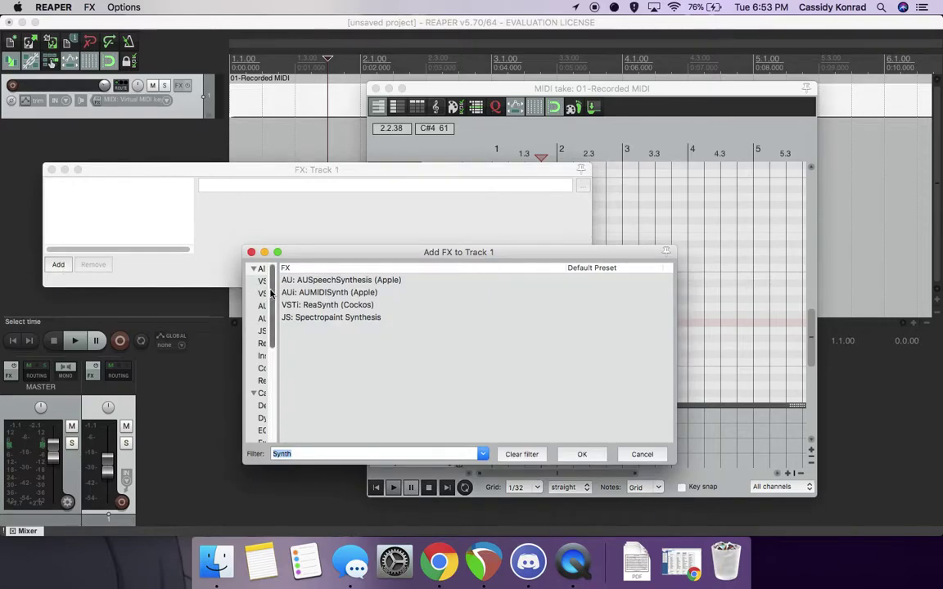
click(251, 252)
click(52, 170)
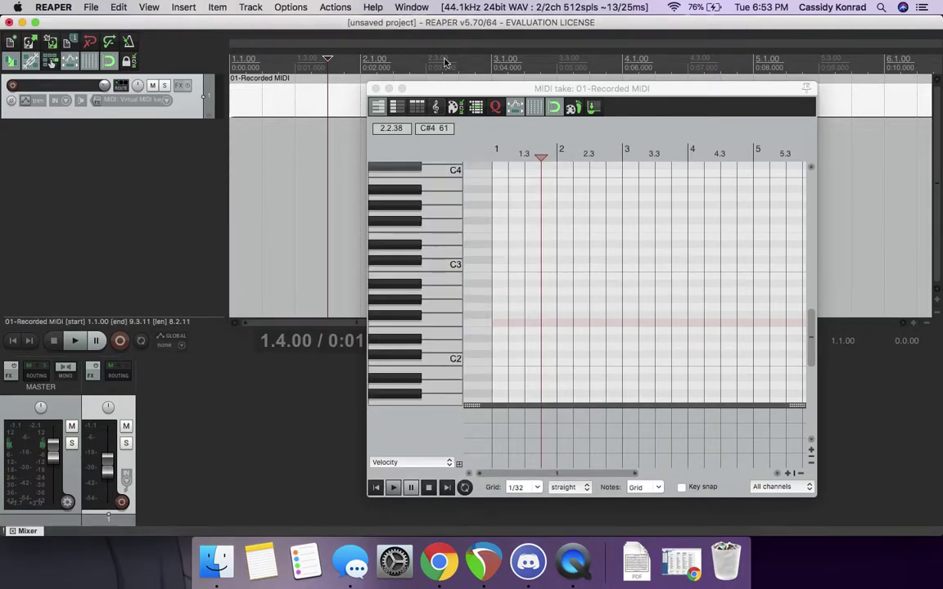
click(376, 88)
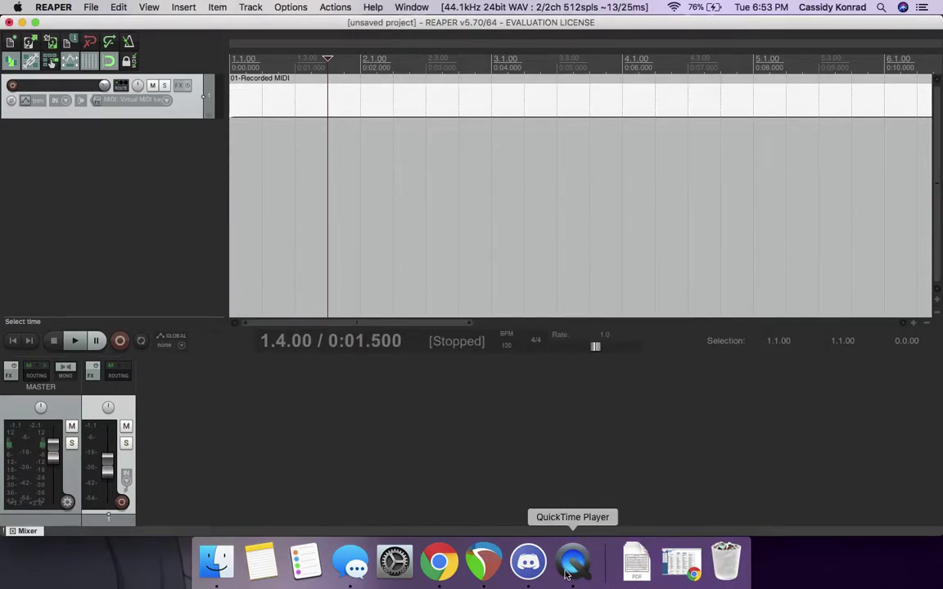